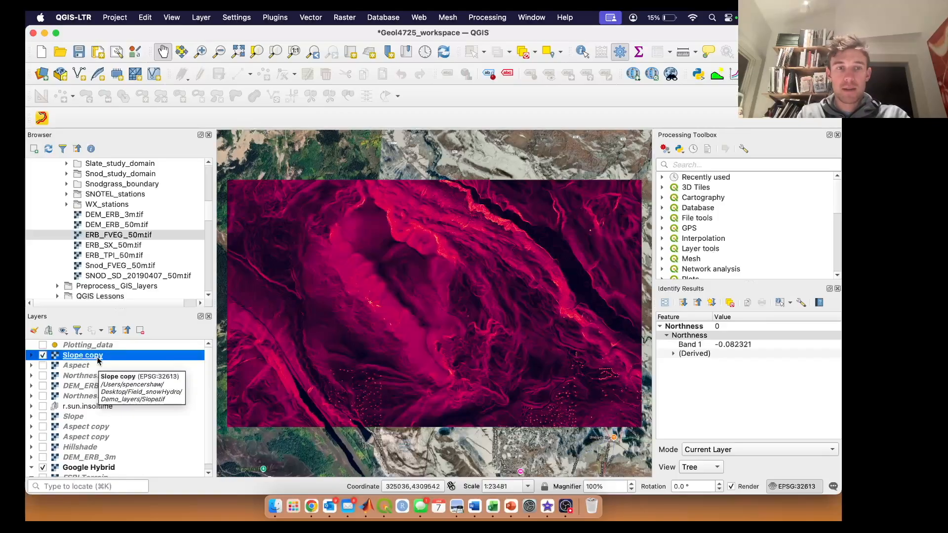
Step: In the Slope copy layer's symbology, keep Singleband pseudocolor rendering and set the interpolation to Discrete
right_click(98, 361)
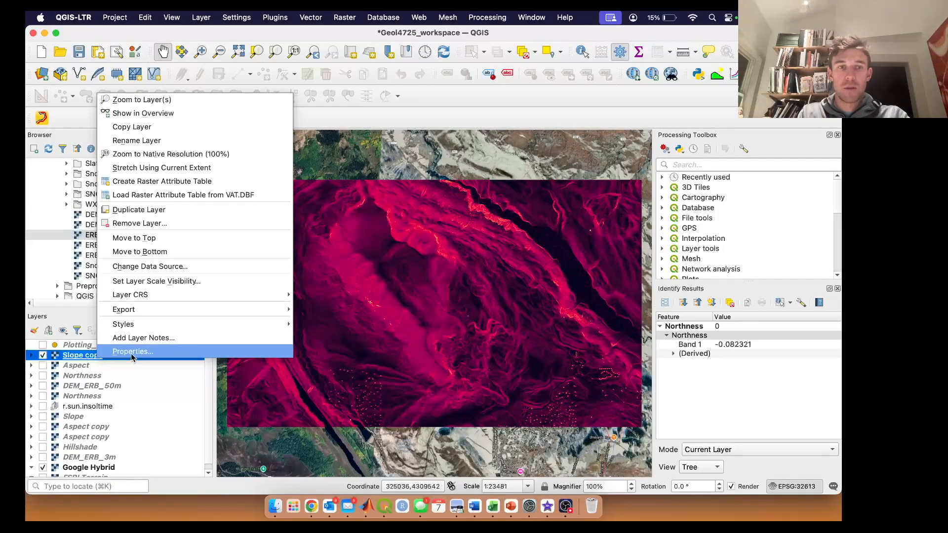
left_click(131, 354)
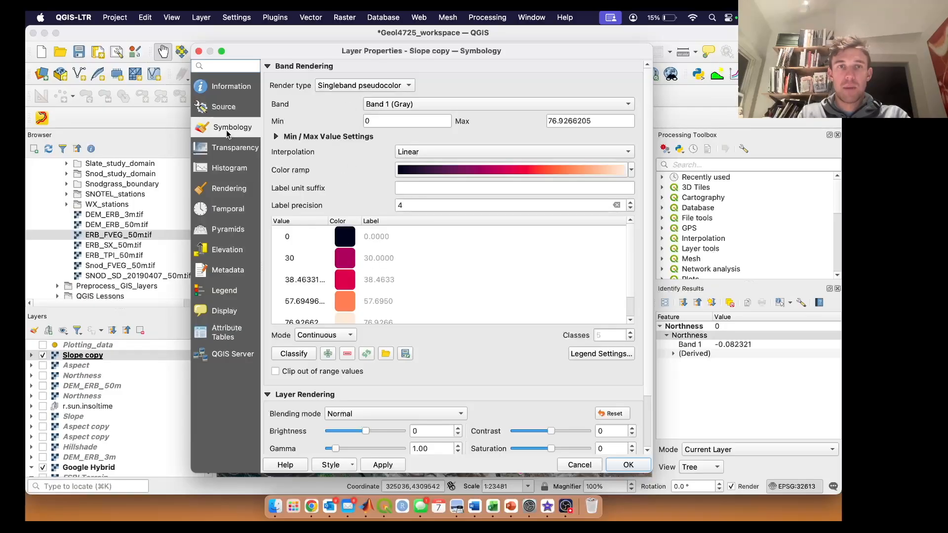
left_click(364, 88)
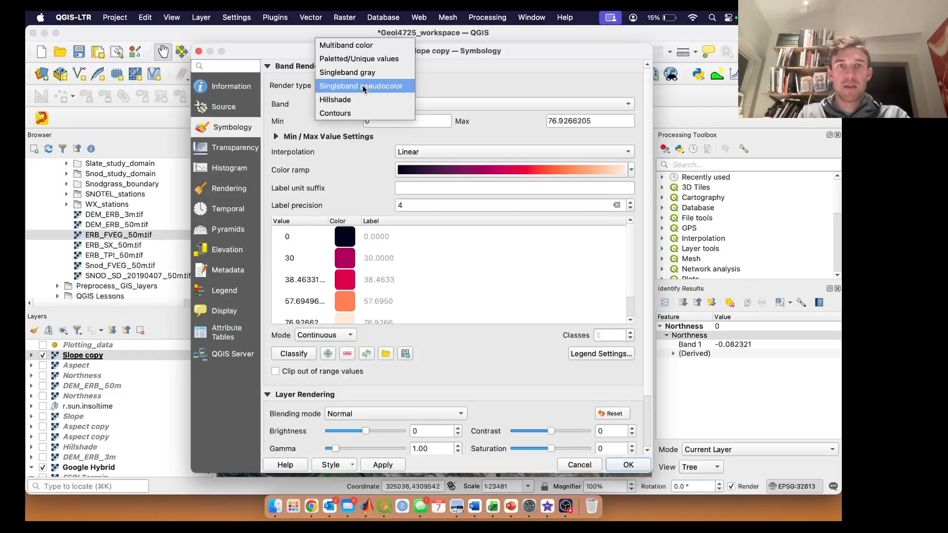
left_click(364, 87)
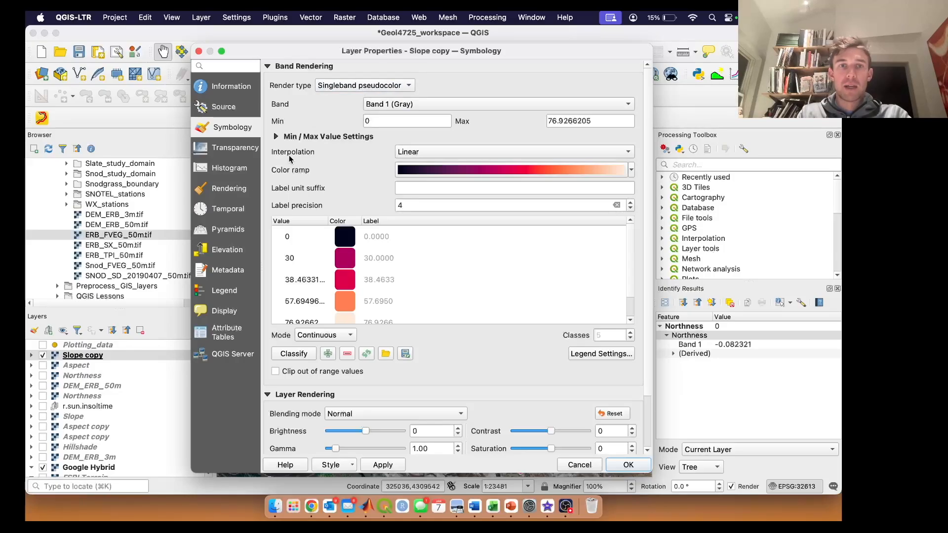
left_click(443, 154)
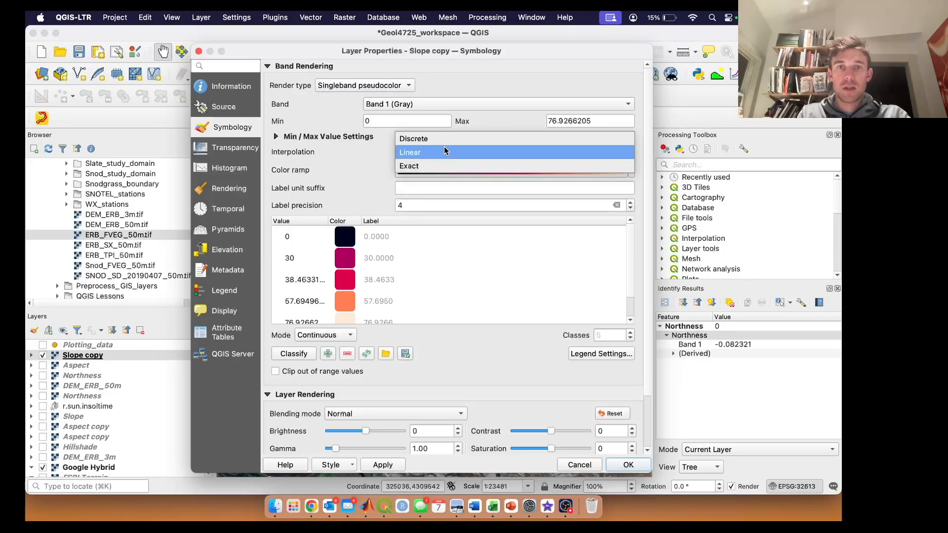
left_click(443, 139)
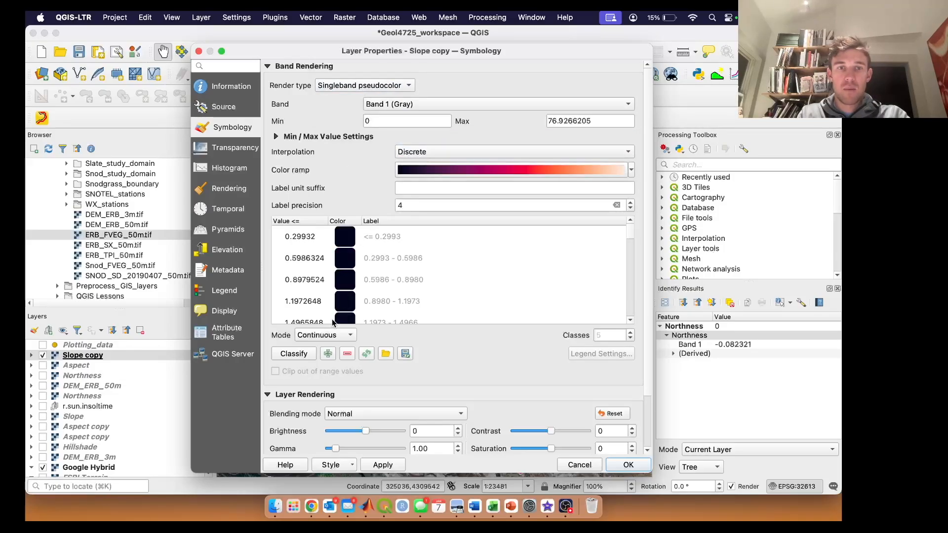
Step: Classify the slope values in Equal Interval mode with 4 classes
left_click(332, 336)
left_click(335, 348)
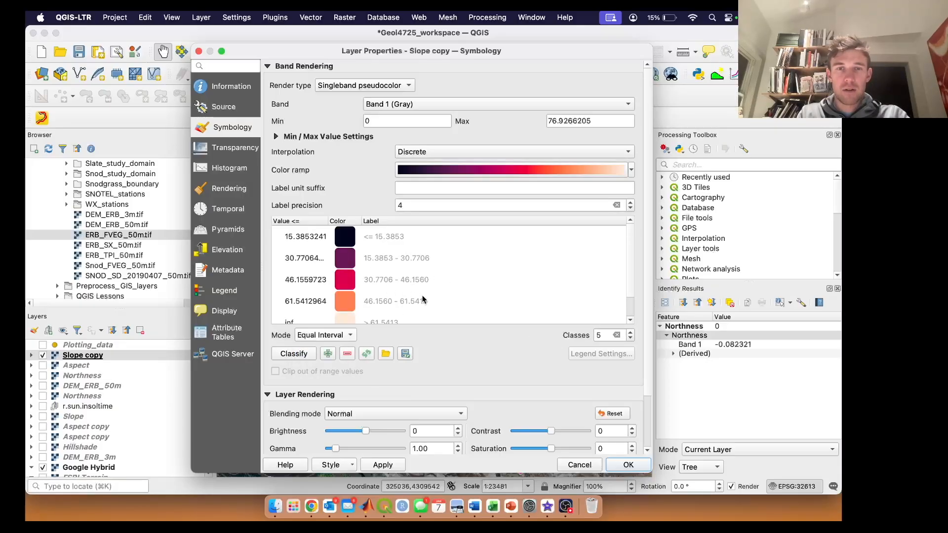
left_click_drag(601, 335, 588, 335)
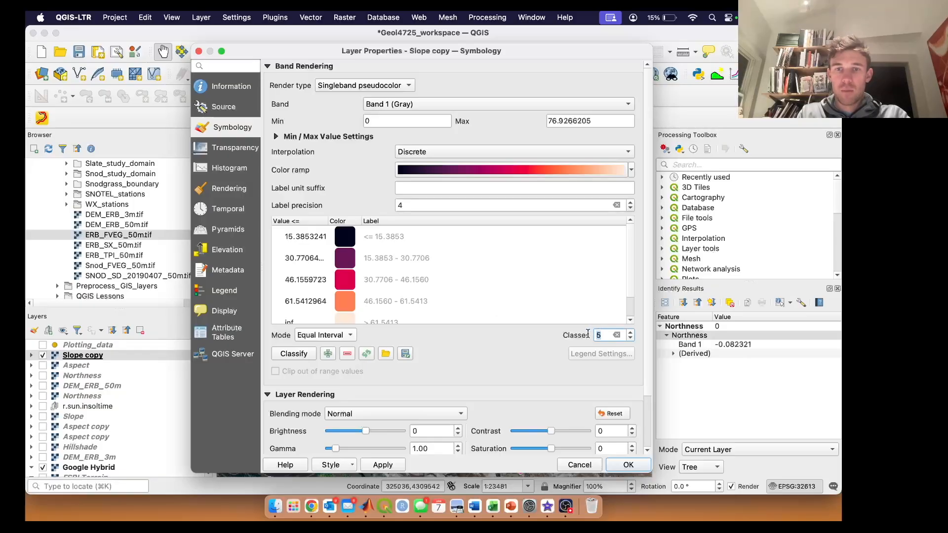
type("4")
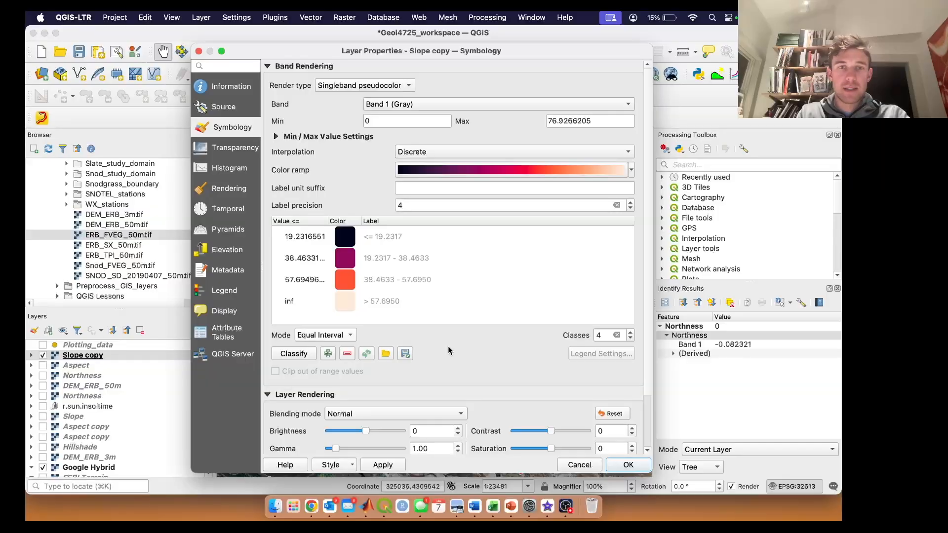
Step: Set the first slope class's upper value to 10 and its colour to bright green (#04ff2e)
double_click(302, 237)
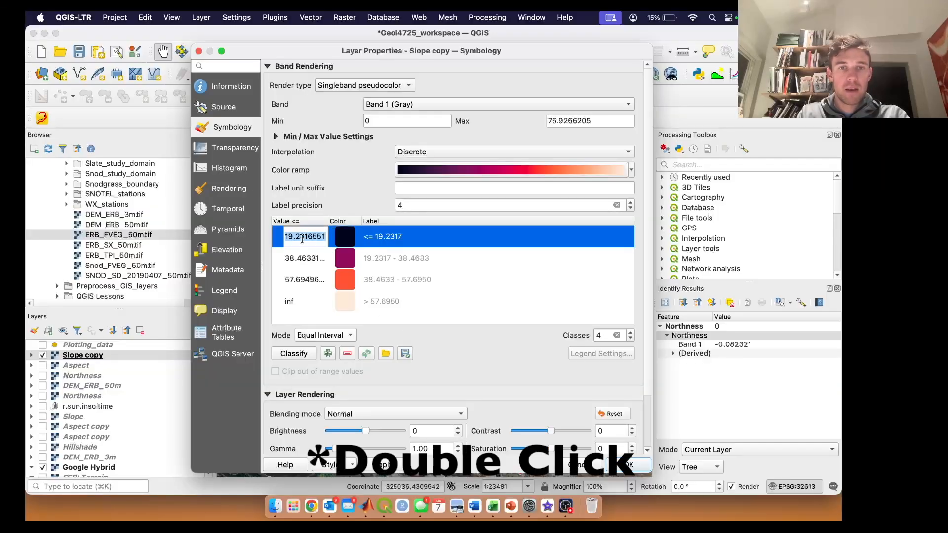
type("10")
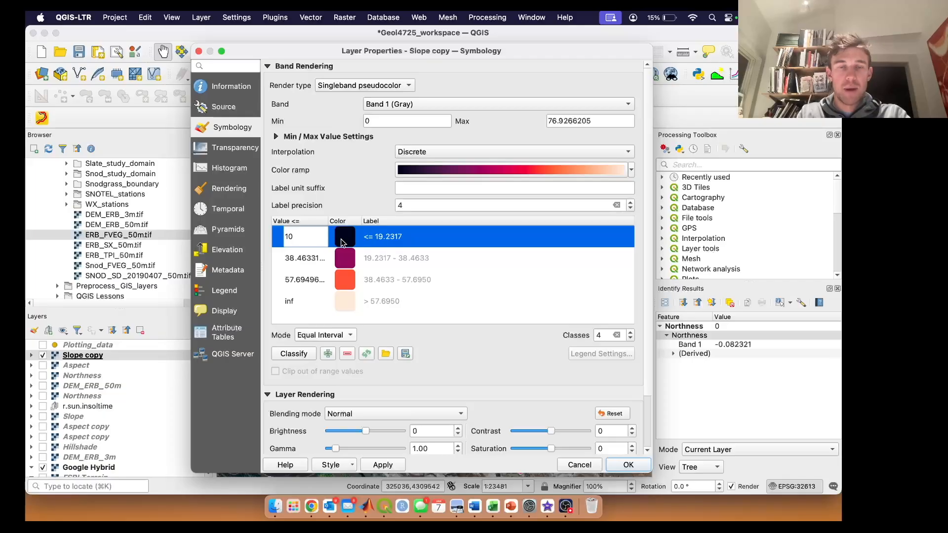
key("Return")
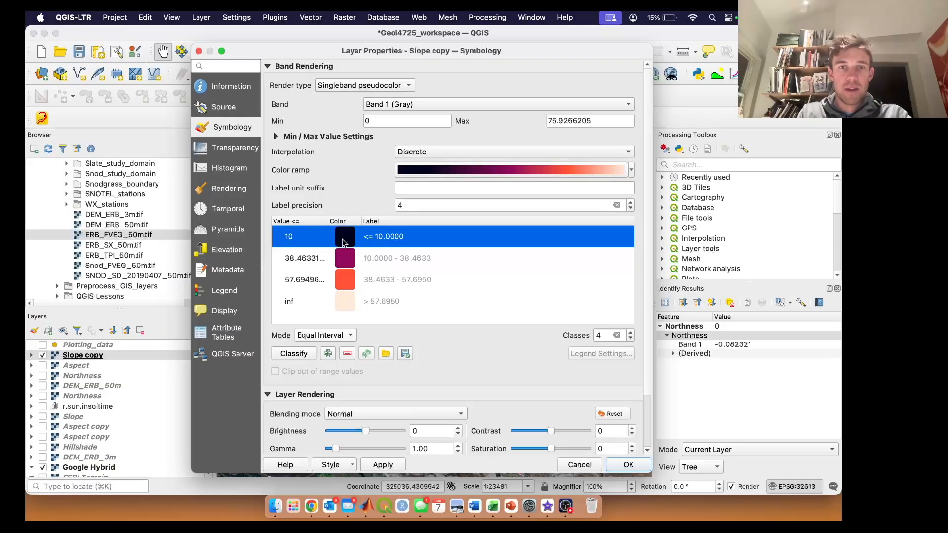
double_click(353, 241)
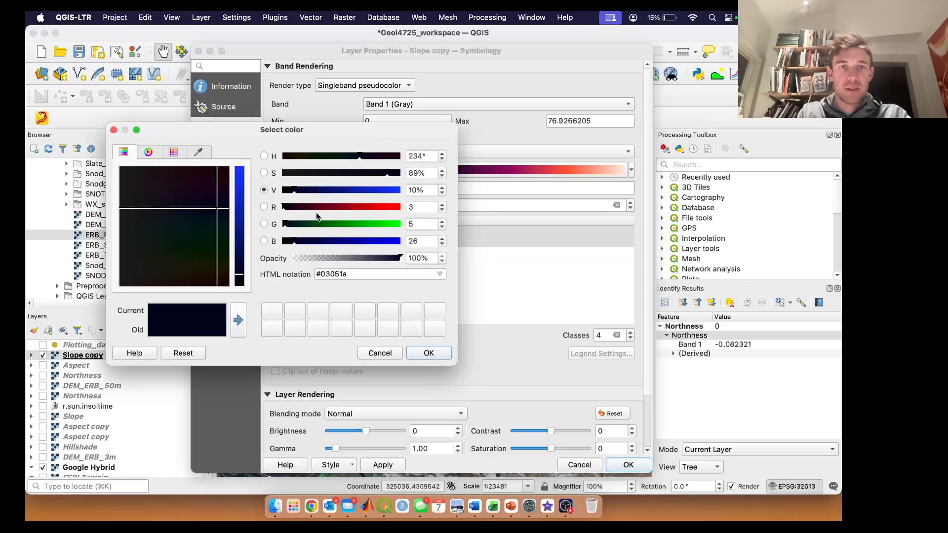
left_click_drag(295, 191, 404, 191)
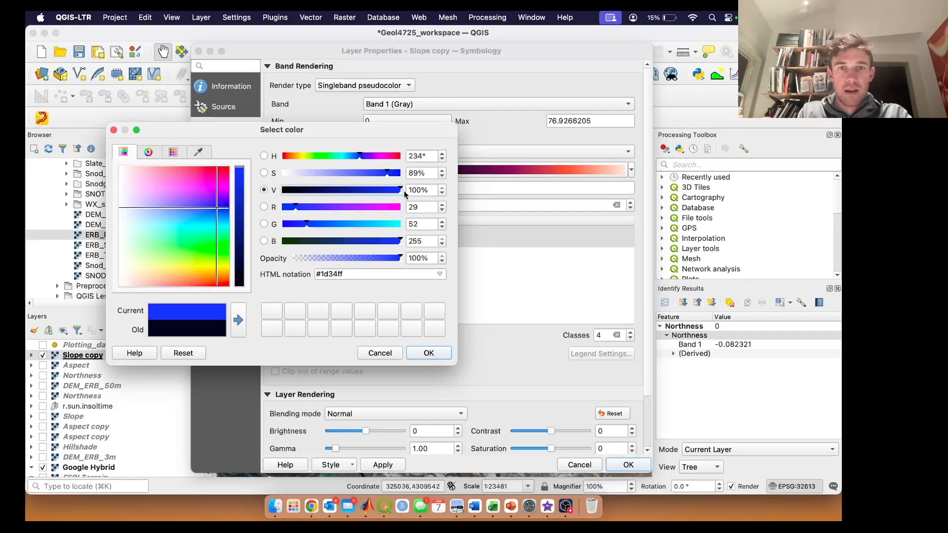
left_click_drag(217, 209, 228, 243)
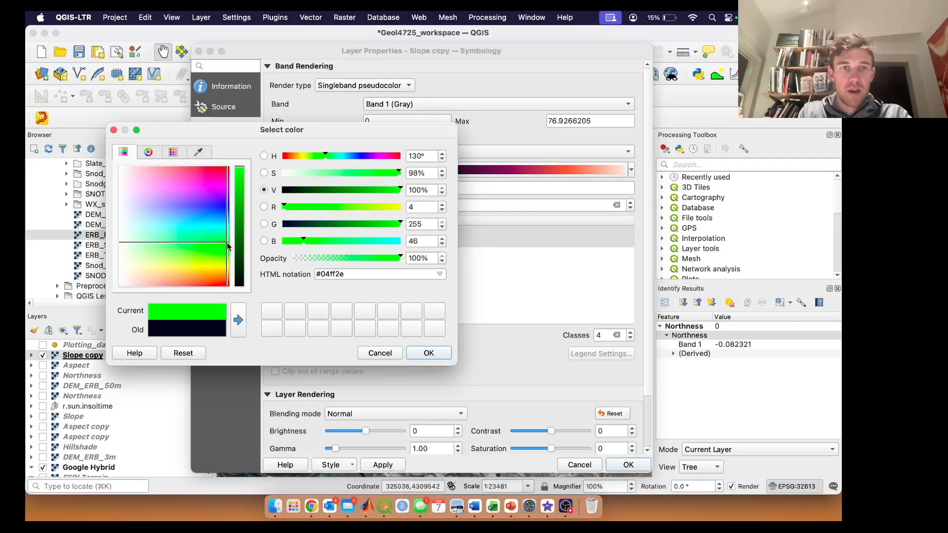
left_click(428, 353)
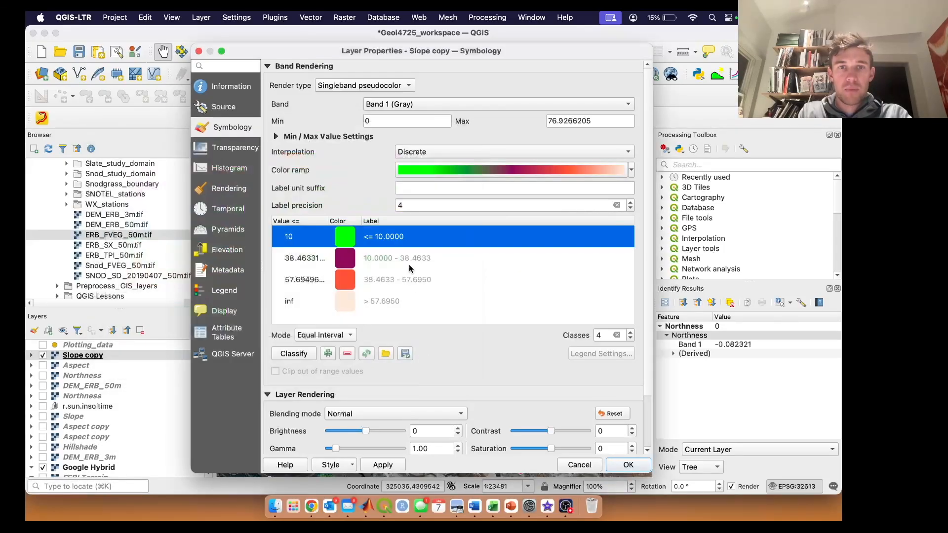
Step: Change the first slope class's label to "<= 10 Preferred Sampling"
double_click(390, 236)
left_click(404, 236)
key("BackSpace")
key("BackSpace")
type("Prefferred")
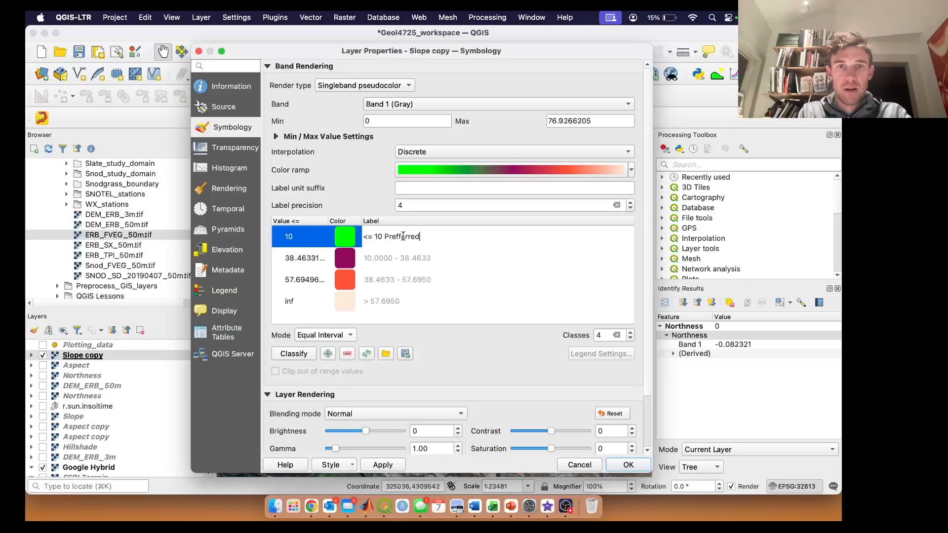
type(" Sampling")
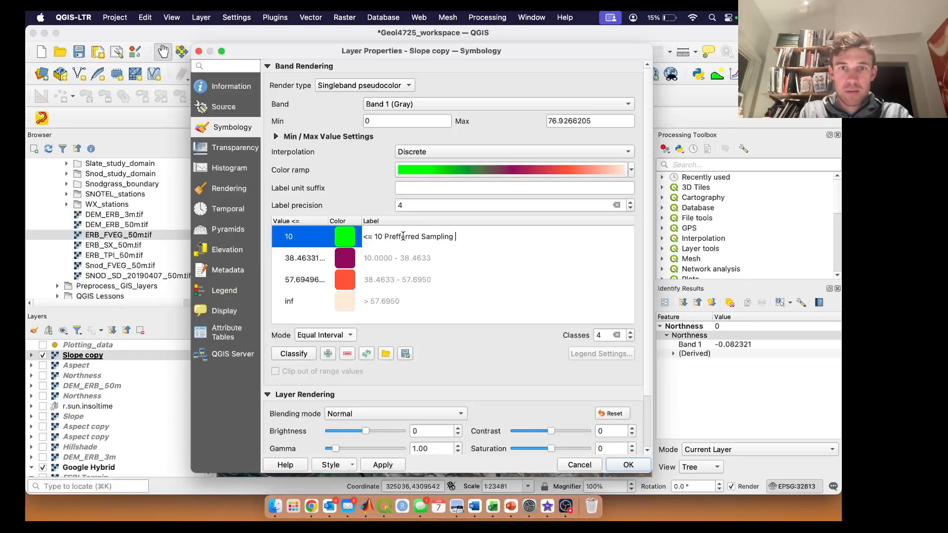
left_click(403, 236)
key("BackSpace")
type("e")
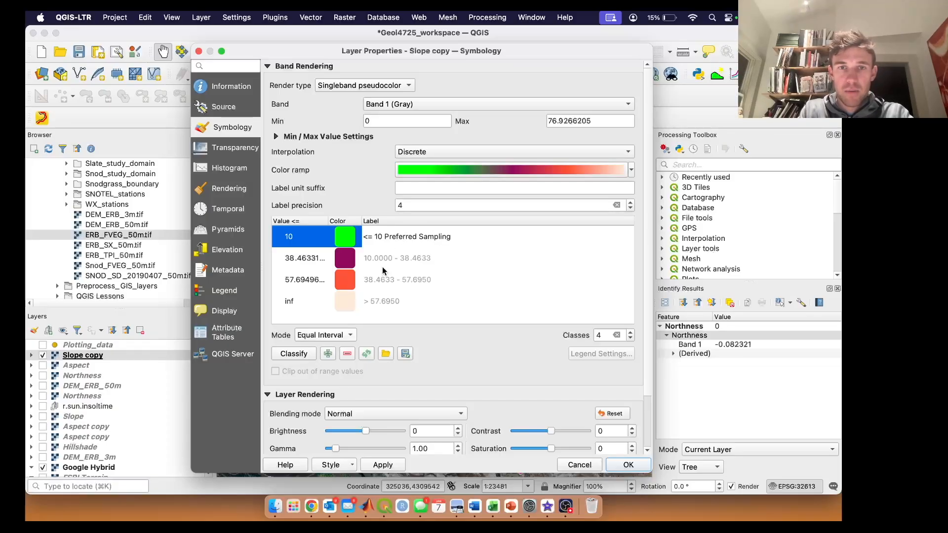
Step: Set the second slope class's upper value to 15 and its label to "10.0000 - 15.0000 Possible Sampling"
double_click(311, 259)
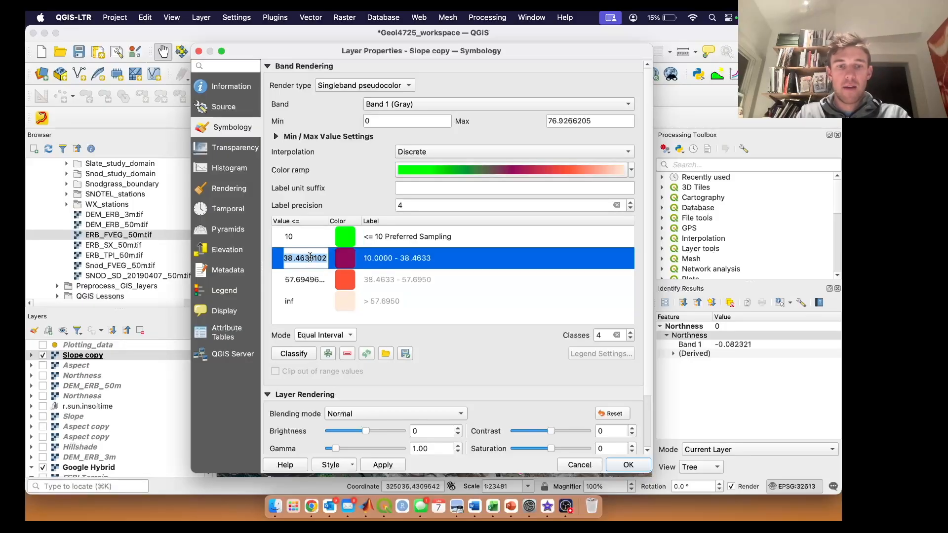
type("15")
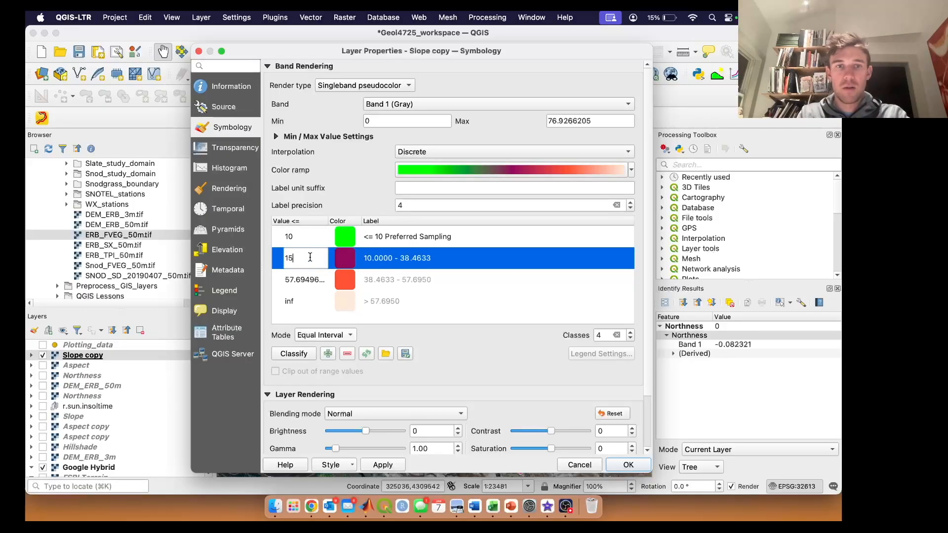
left_click(395, 259)
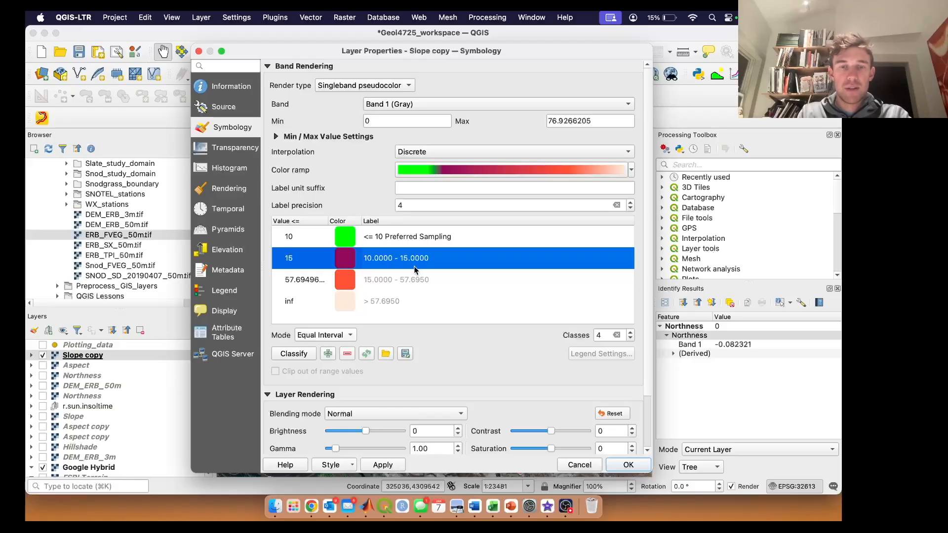
double_click(428, 259)
left_click(429, 258)
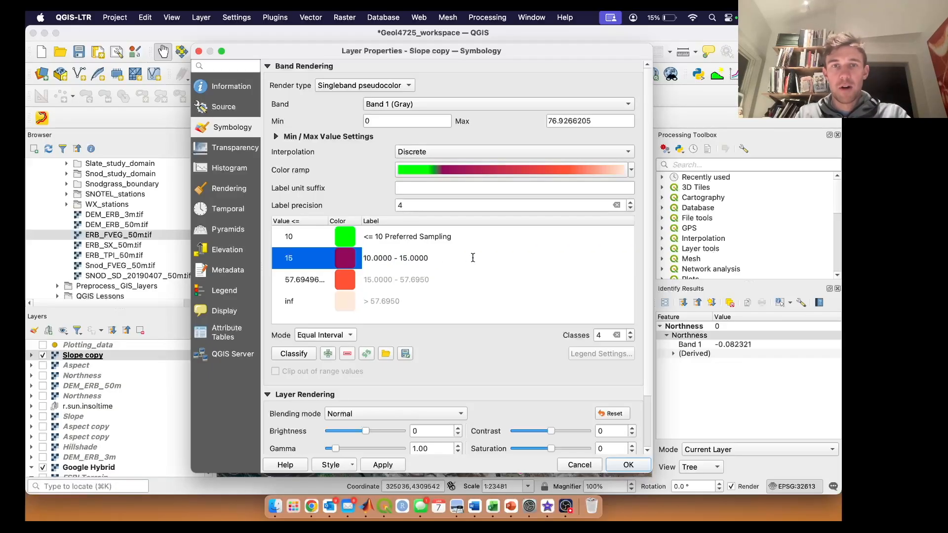
type("Possible Samp")
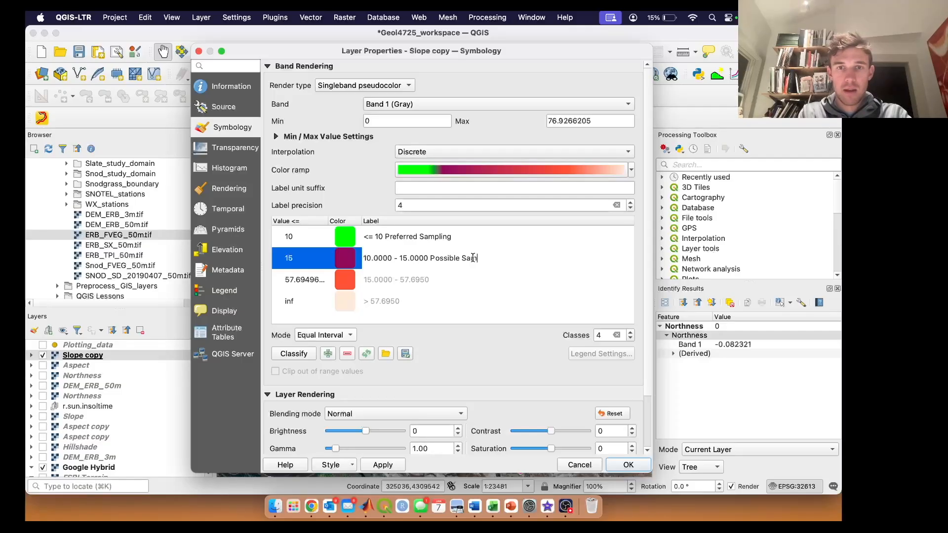
type("ling")
Step: Recolour the second slope class to bright blue (#001aff)
double_click(345, 257)
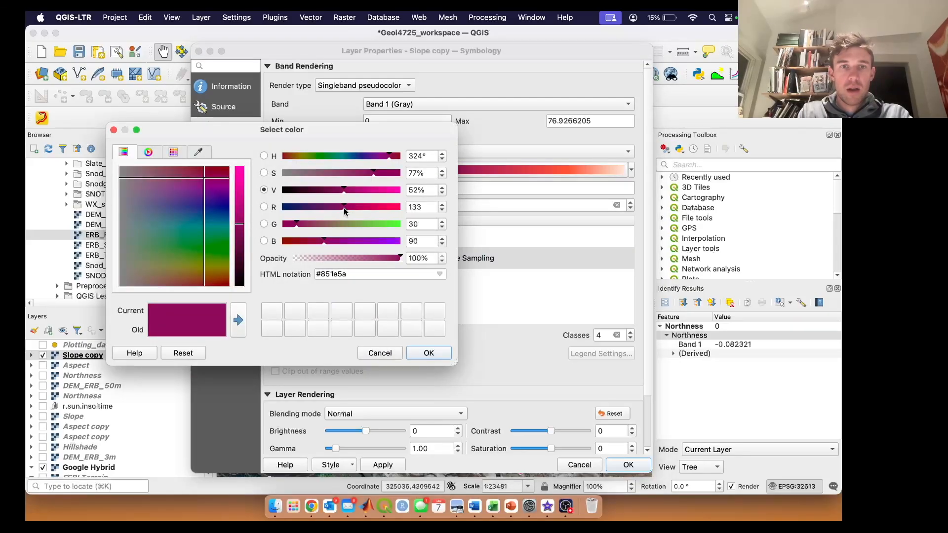
left_click_drag(344, 192, 402, 194)
left_click_drag(203, 184, 229, 208)
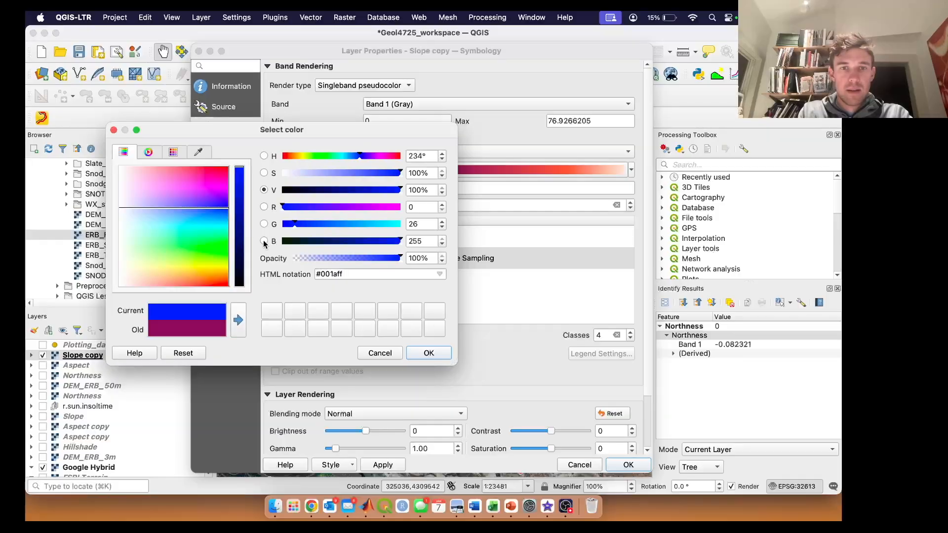
left_click(428, 353)
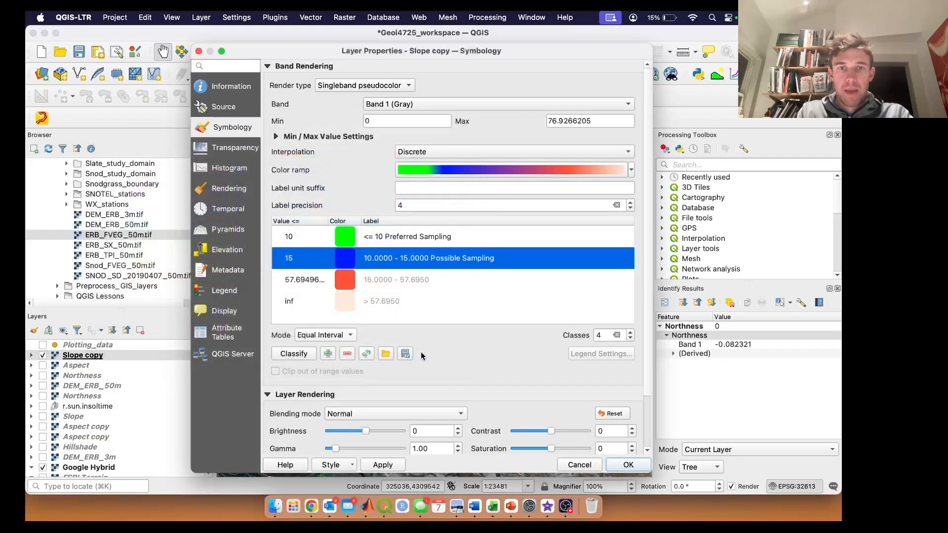
Step: Set the third slope class's upper value to 30 and its label to "15.0000 - 30.0000 No Sampling"
double_click(310, 280)
type("30")
double_click(398, 279)
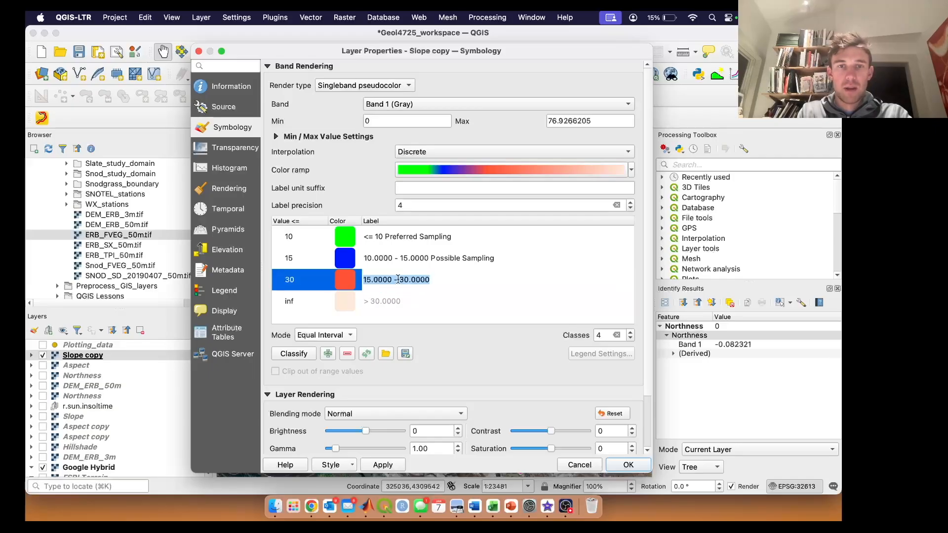
left_click(378, 279)
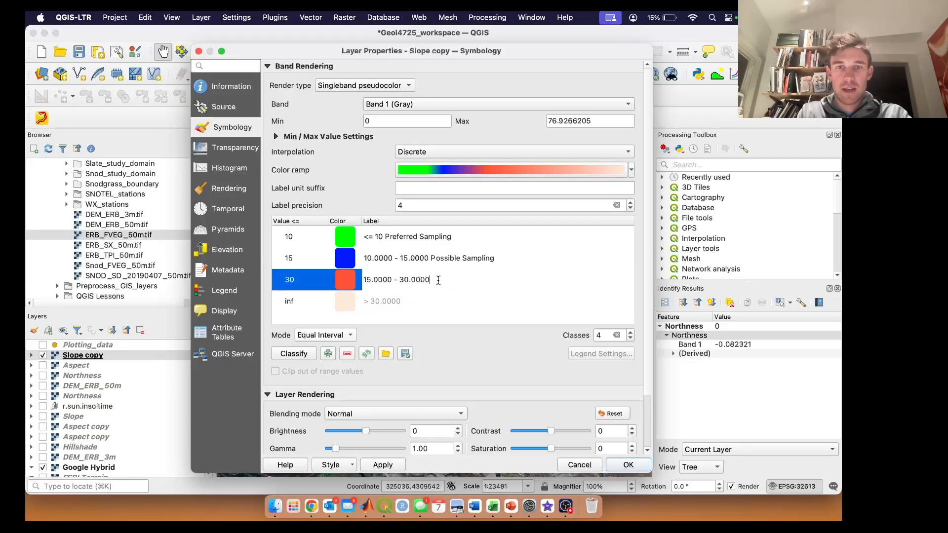
type("No")
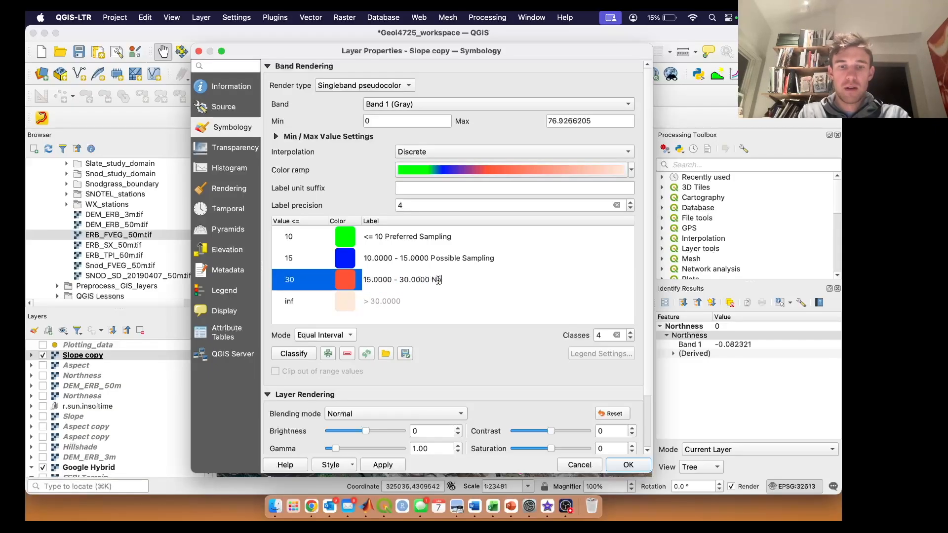
type(" Sampling")
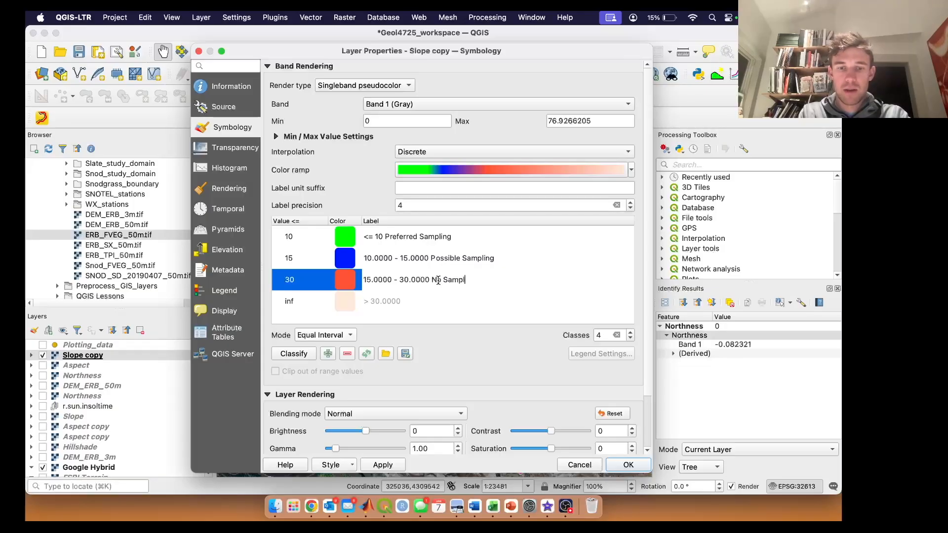
Step: Set the fourth slope class's upper value to 90 and its label to "30.0000 - 90.0000 Avalanche Terrain"
double_click(304, 303)
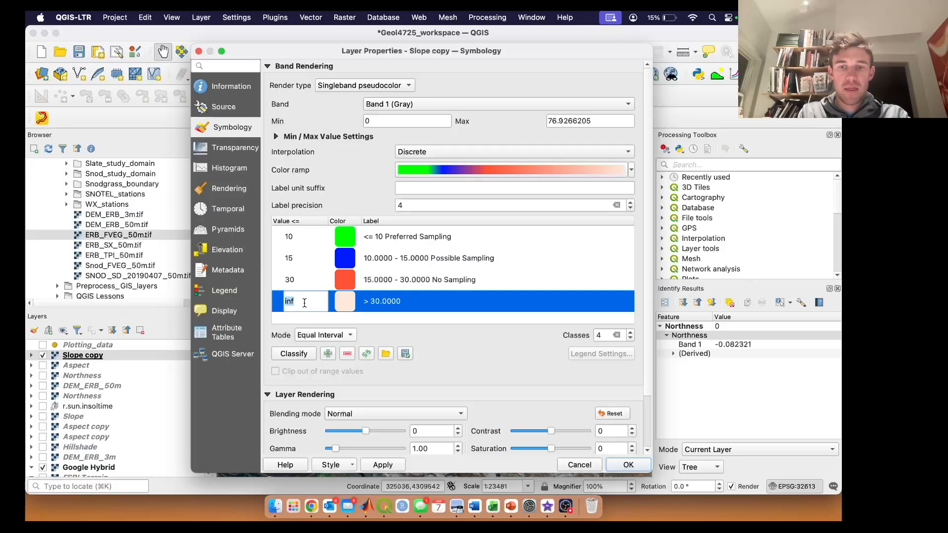
type("90")
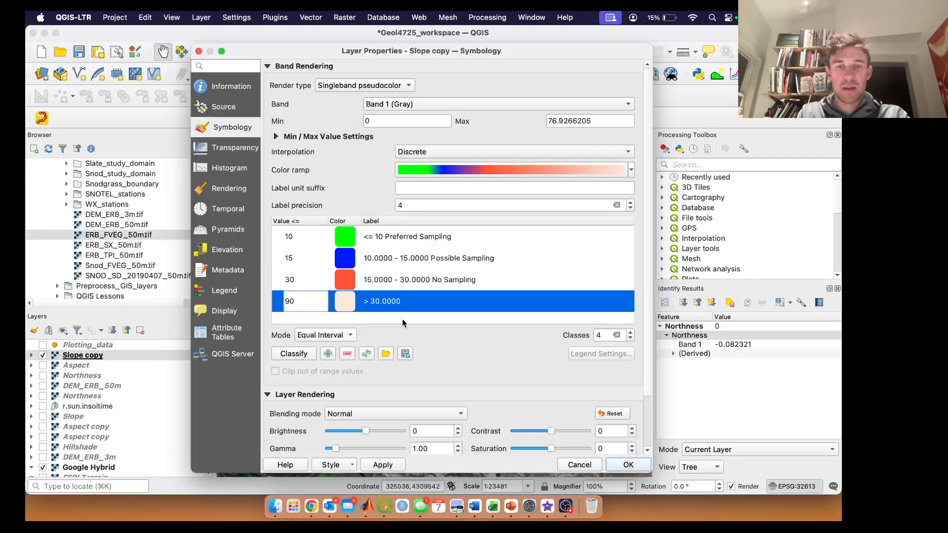
left_click(412, 305)
double_click(446, 301)
left_click(434, 303)
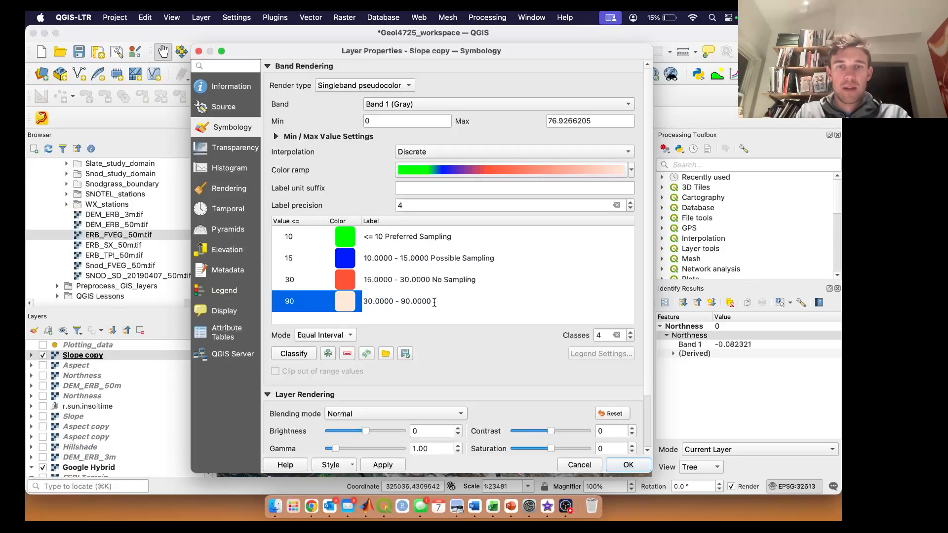
type("Avala")
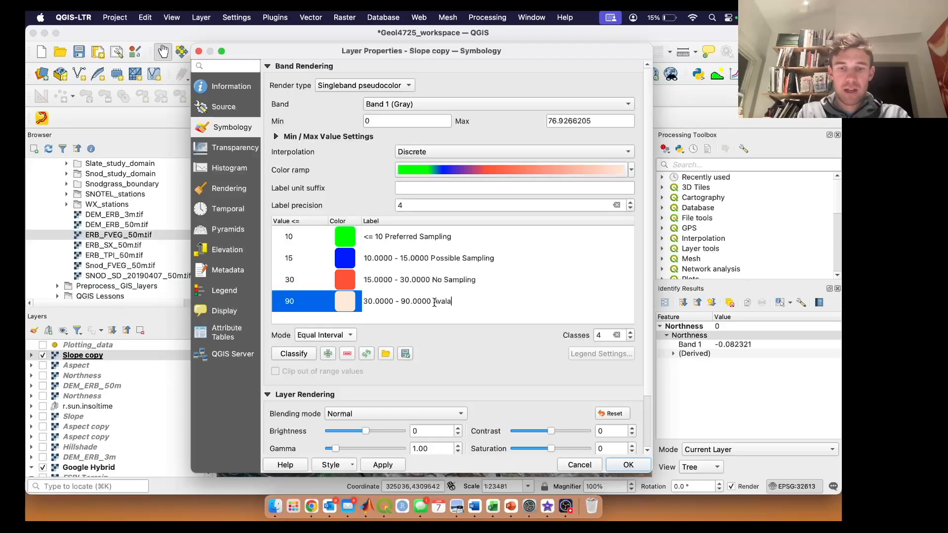
type("nche Terrain")
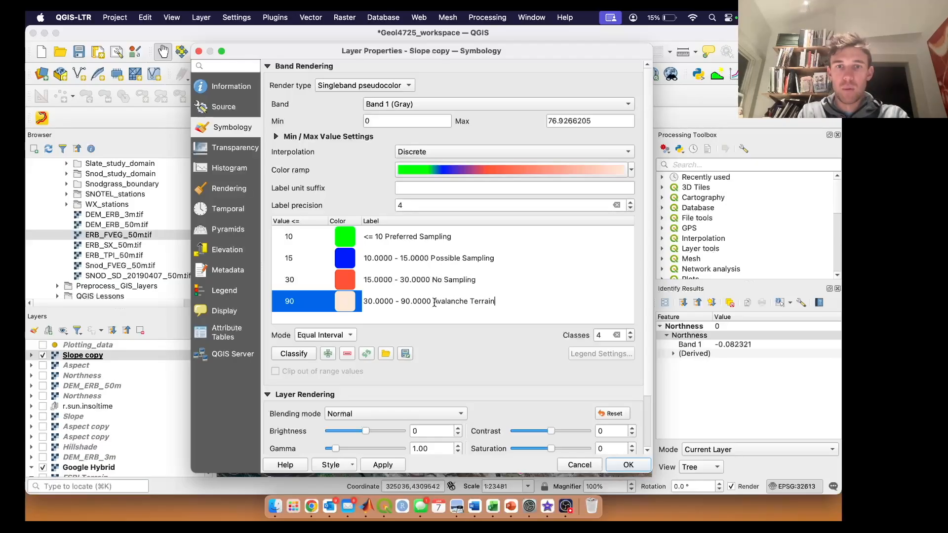
left_click(483, 345)
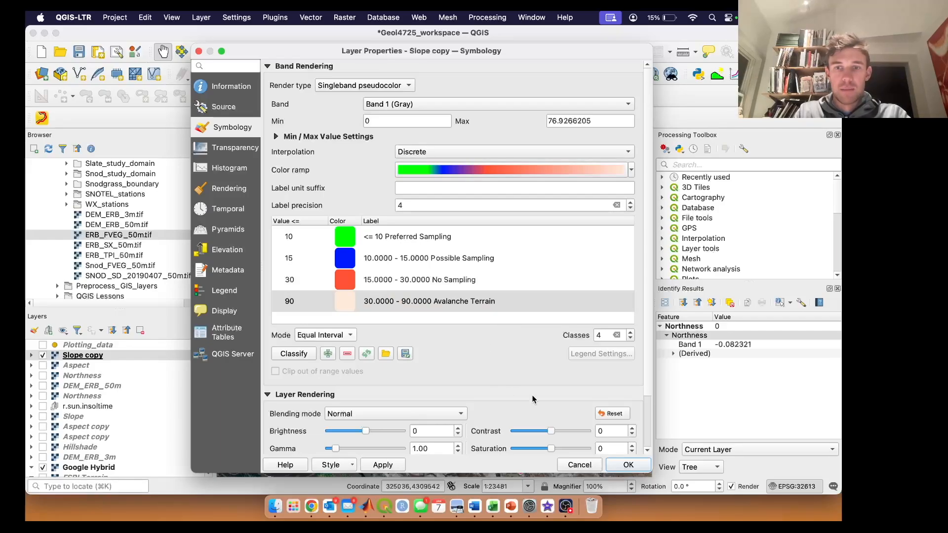
Step: Recolour the fourth slope class to pure red (#fa0004) and apply the symbology to the Slope copy layer
left_click(348, 306)
double_click(348, 306)
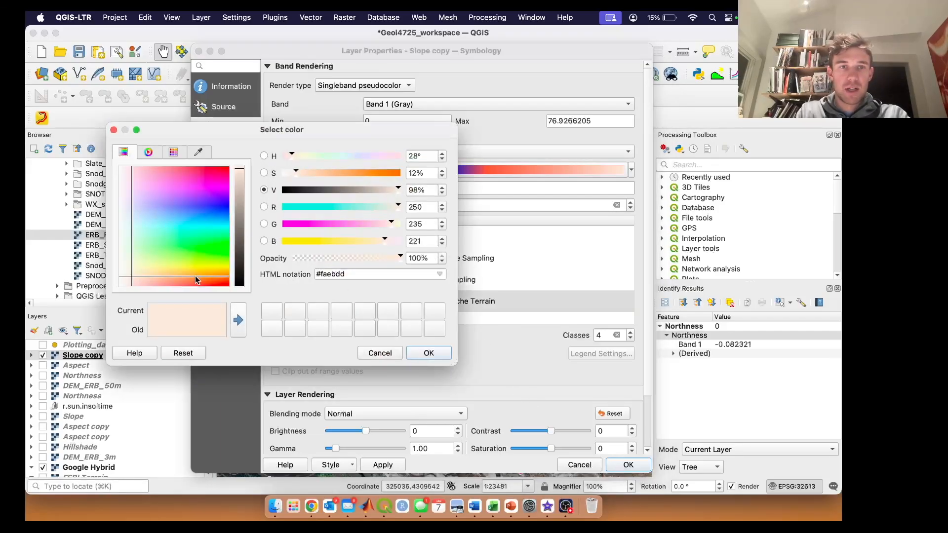
left_click_drag(150, 271, 267, 135)
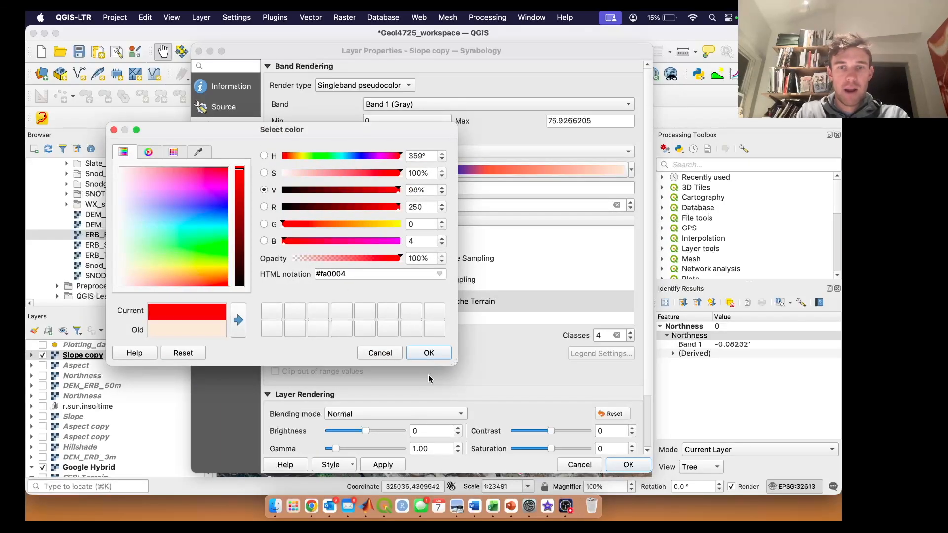
left_click(435, 354)
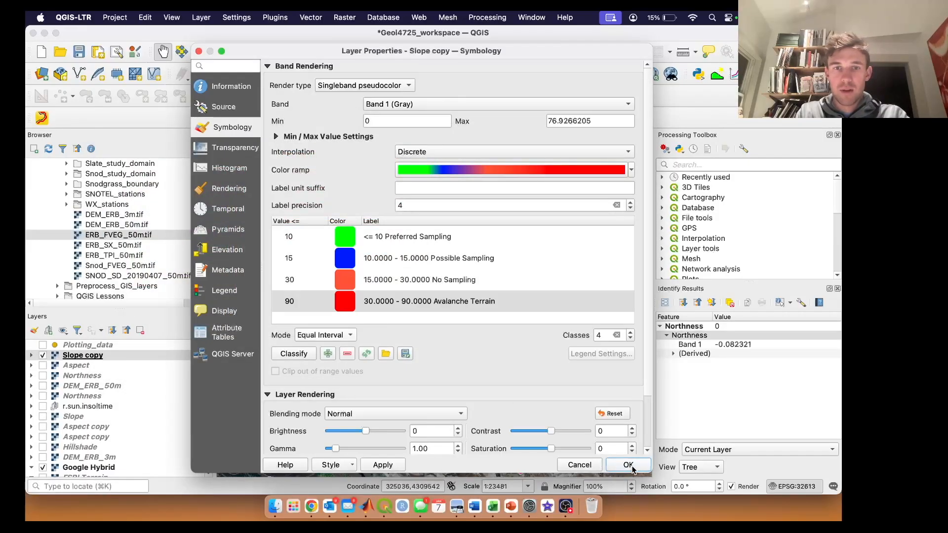
left_click(628, 465)
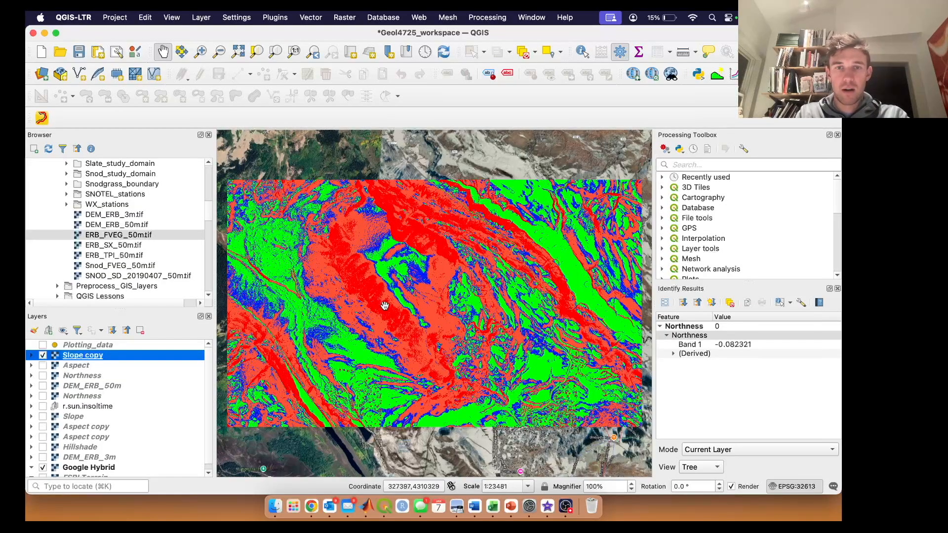
Step: Examine how the preferred, possible and no-sampling slope classes are distributed over the central valley on the map
scroll(399, 270, "up", 5)
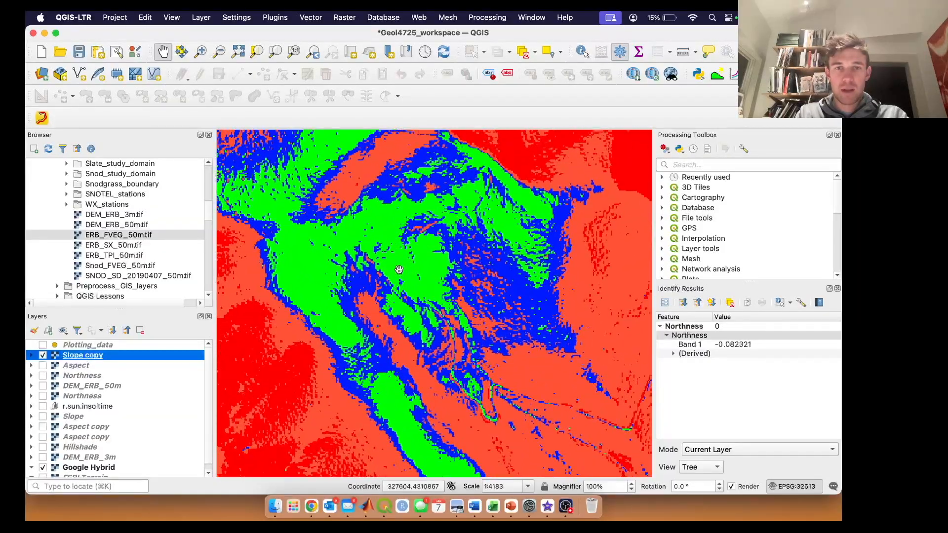
left_click_drag(440, 303, 494, 278)
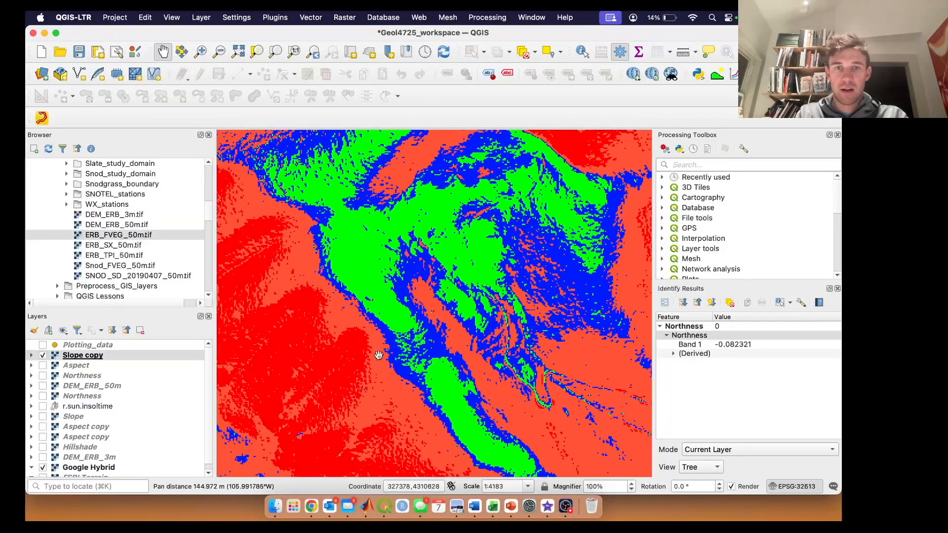
left_click_drag(486, 340, 486, 269)
left_click_drag(472, 345, 389, 314)
scroll(457, 316, "down", 1)
left_click_drag(457, 316, 479, 307)
scroll(480, 308, "down", 2)
left_click_drag(447, 238, 452, 293)
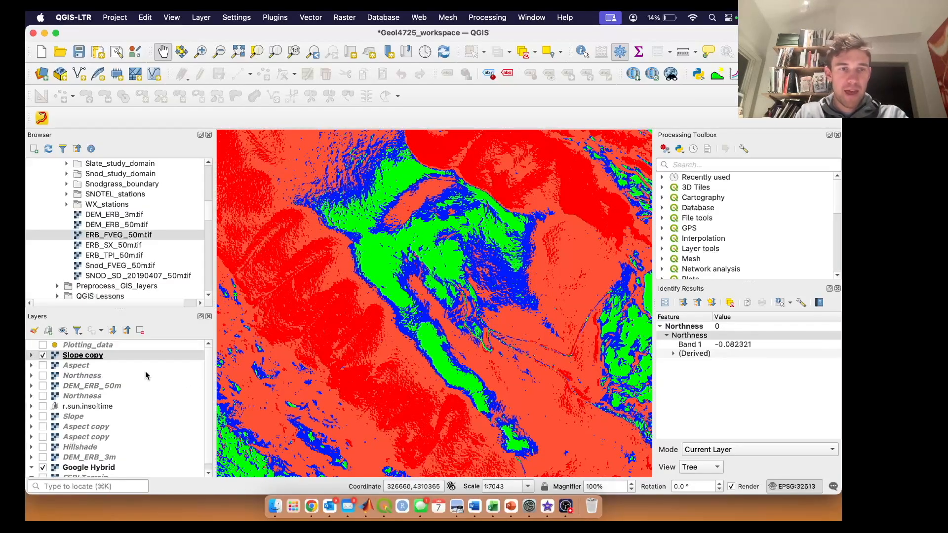
Step: Turn on the Aspect layer and hide Slope copy to display the aspect raster
left_click(43, 366)
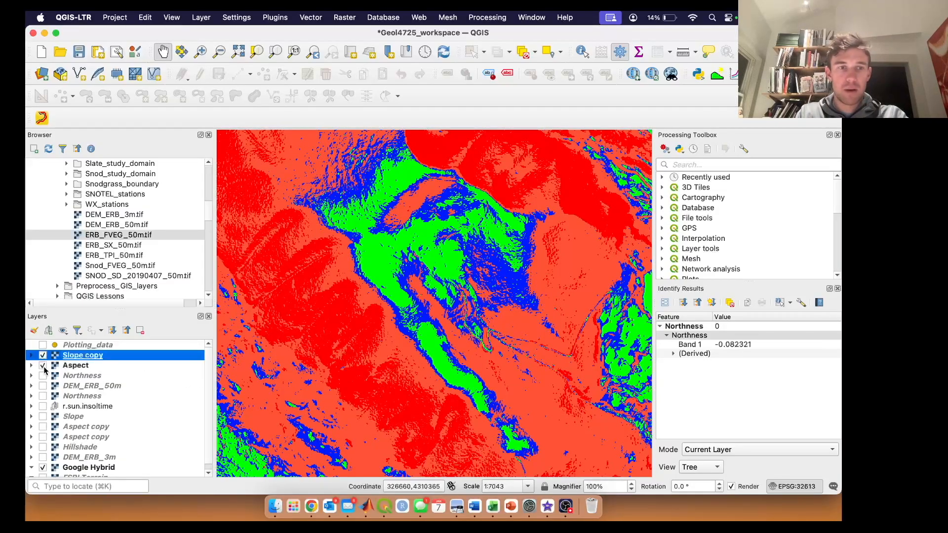
left_click(43, 356)
scroll(357, 332, "down", 2)
scroll(357, 332, "down", 1)
scroll(357, 332, "down", 2)
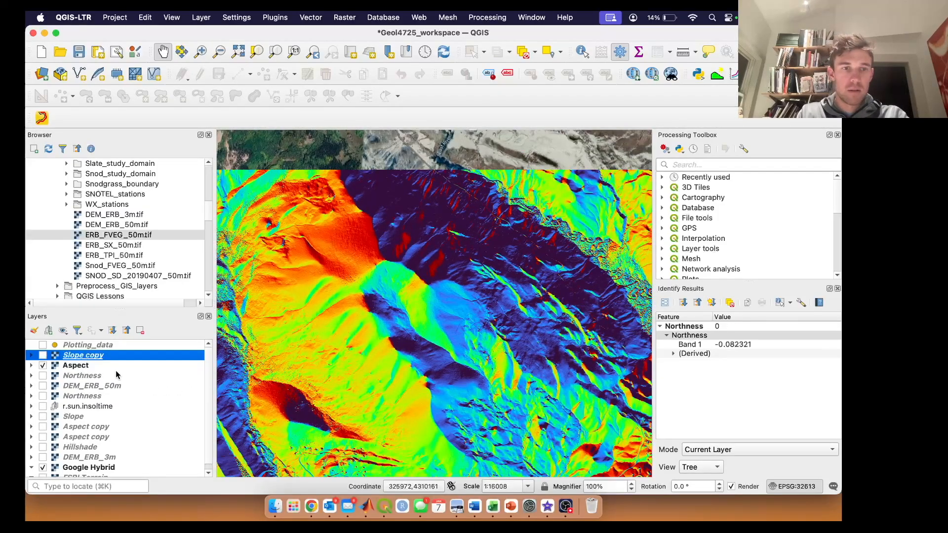
Step: Display the Aspect copy layer, review its discrete direction classes in the symbology settings, and collapse its legend
right_click(84, 366)
left_click(117, 357)
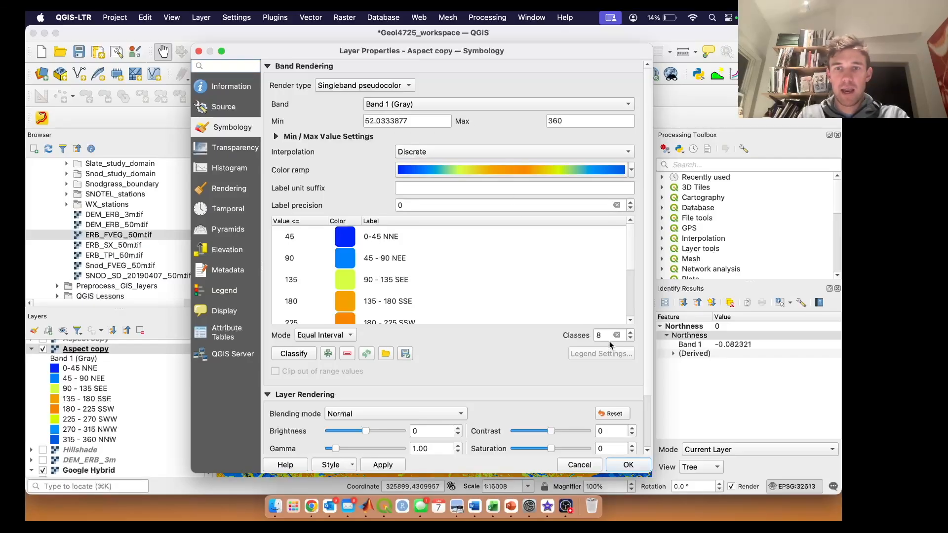
scroll(386, 298, "down", 2)
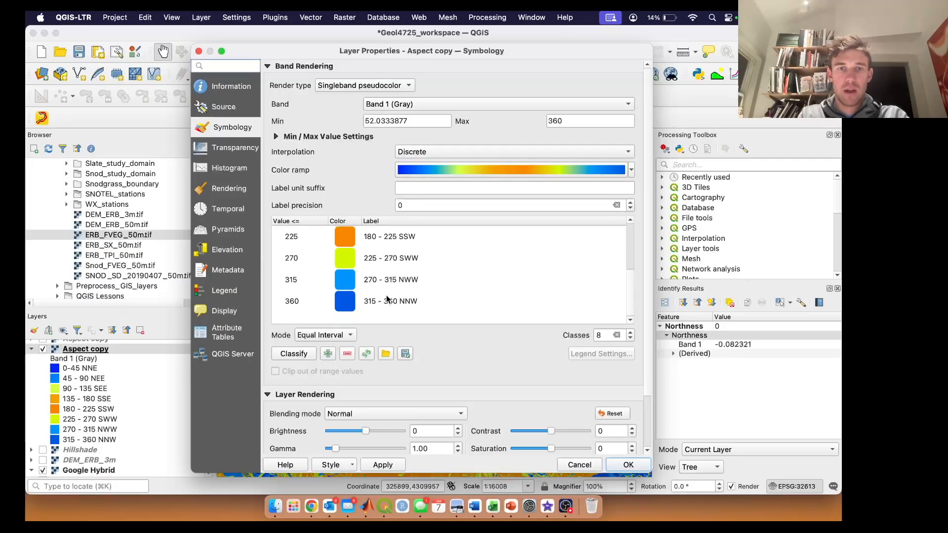
scroll(418, 273, "up", 2)
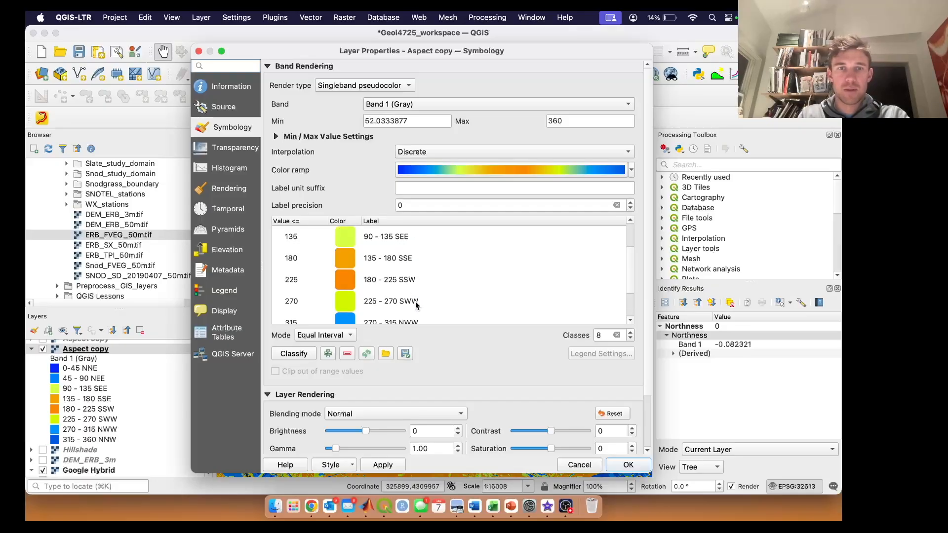
left_click(627, 465)
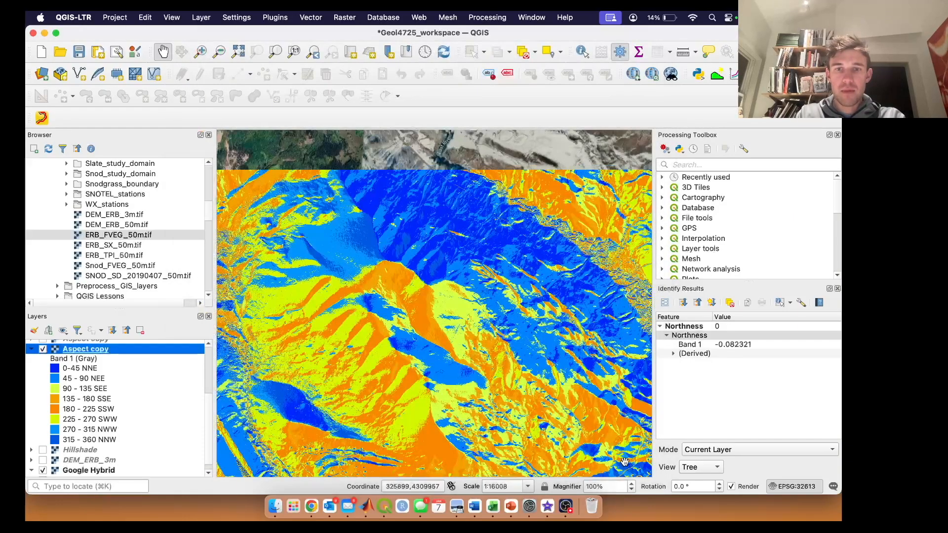
scroll(133, 395, "up", 2)
left_click(31, 363)
scroll(71, 374, "up", 1)
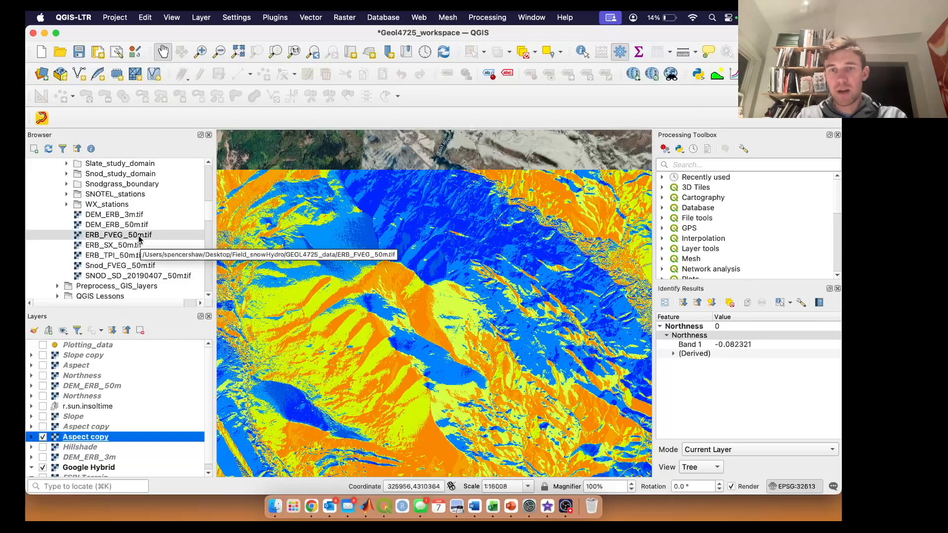
Step: Add the ERB_FVEG_50m.tif raster to the project above all other layers
left_click_drag(139, 239, 127, 345)
scroll(354, 303, "down", 2)
left_click_drag(354, 304, 405, 298)
scroll(415, 310, "down", 1)
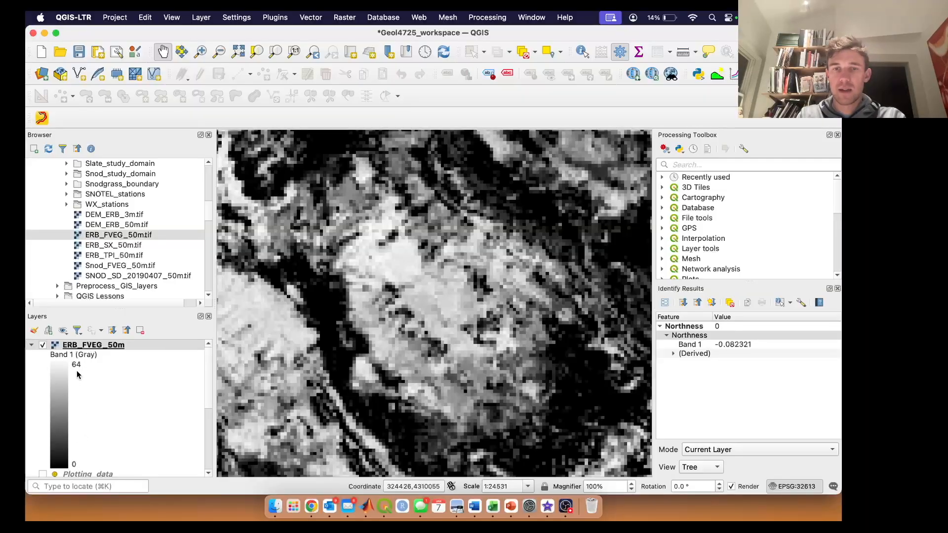
Step: Style the ERB_FVEG_50m layer as singleband pseudocolor with a white-to-dark-green color ramp
right_click(103, 345)
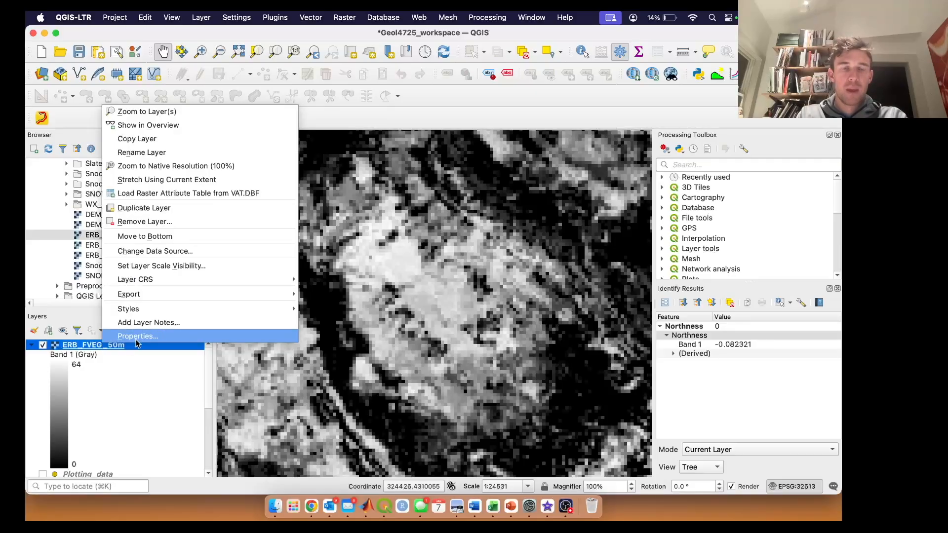
left_click(137, 336)
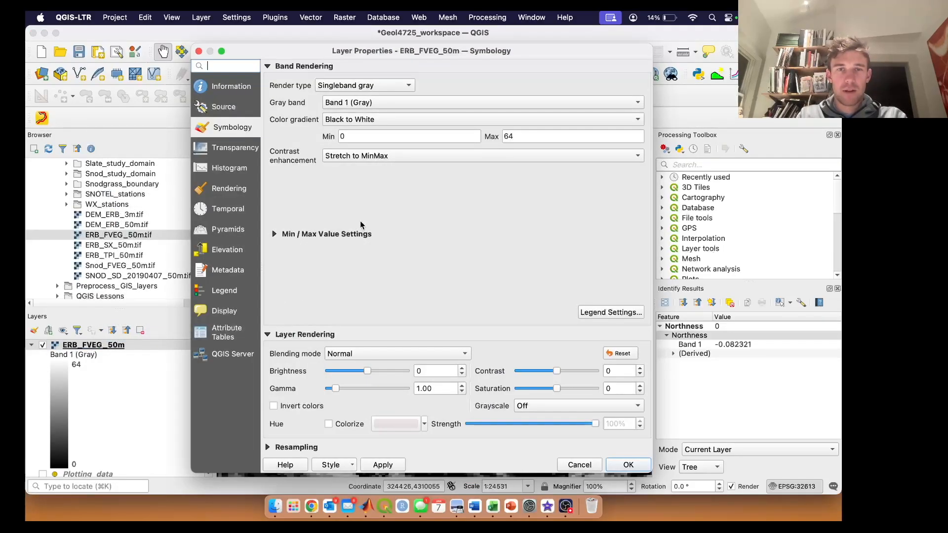
left_click(395, 88)
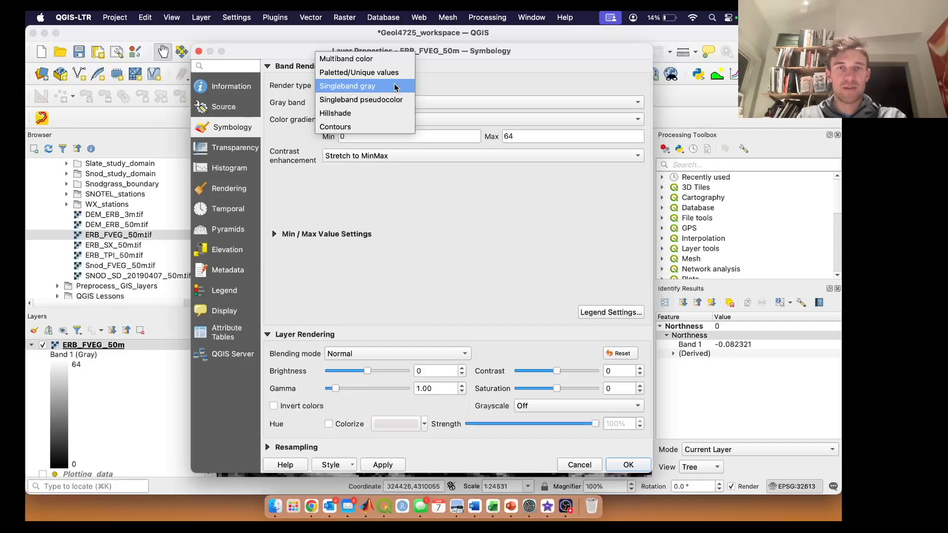
left_click(397, 99)
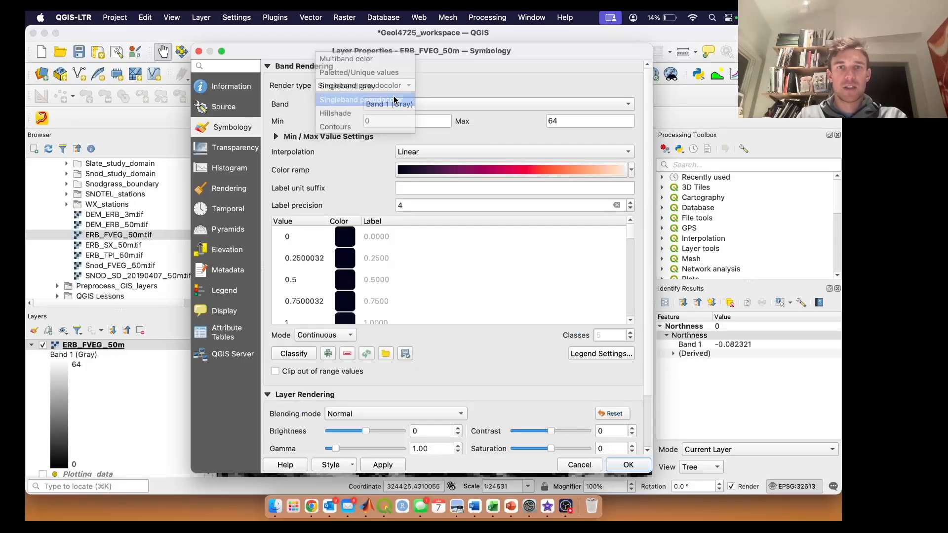
left_click(631, 171)
left_click(470, 241)
left_click(627, 466)
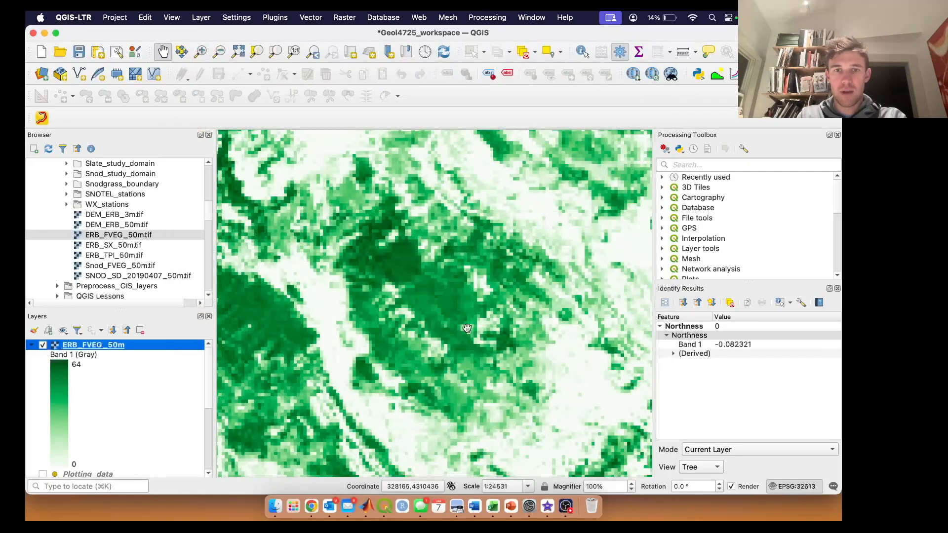
Step: Write the Raster Calculator expression if ( "ERB_FVEG_50m@1">20,1,0) for the full vegetation raster
right_click(122, 348)
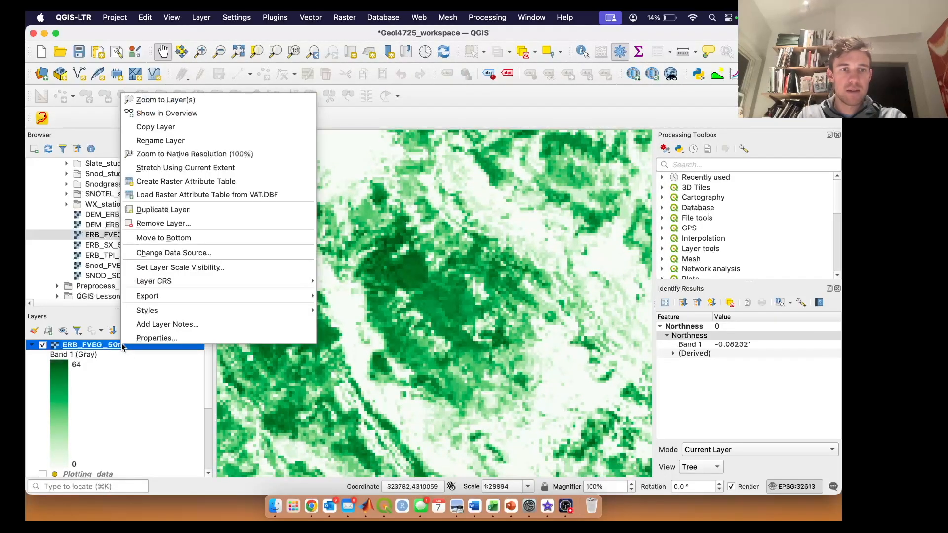
left_click(184, 101)
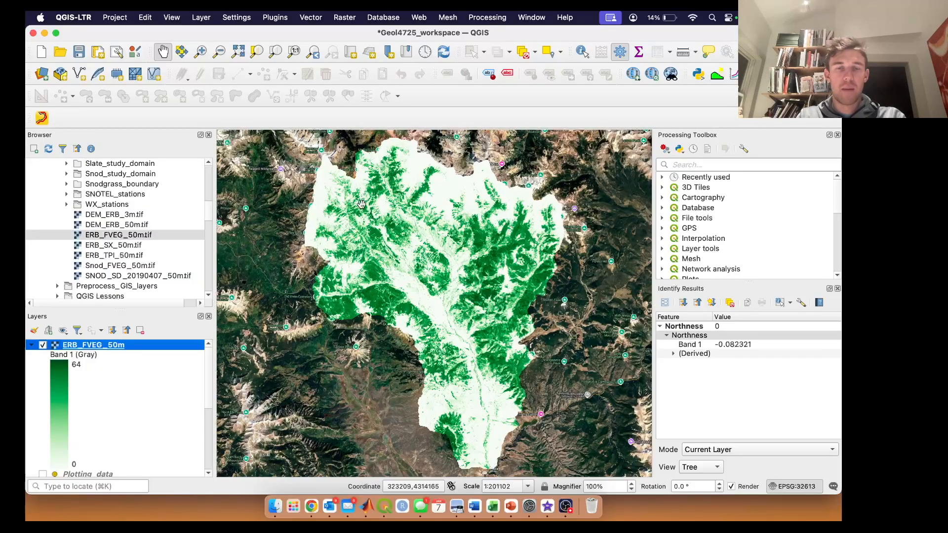
left_click(345, 18)
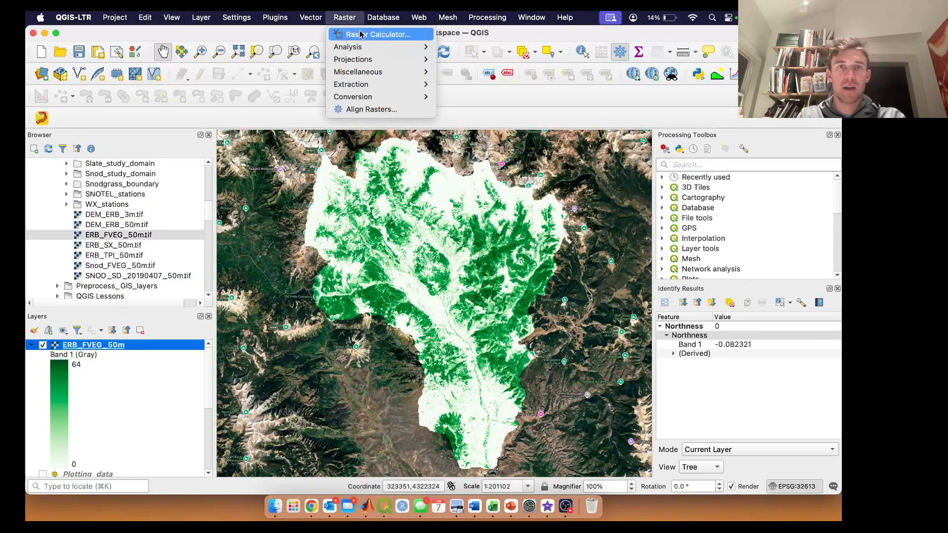
left_click(399, 35)
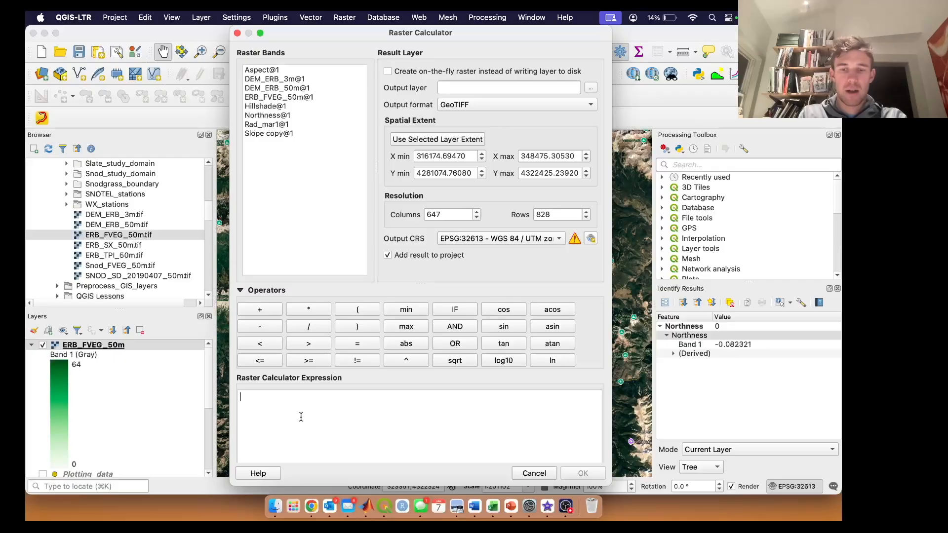
left_click(448, 311)
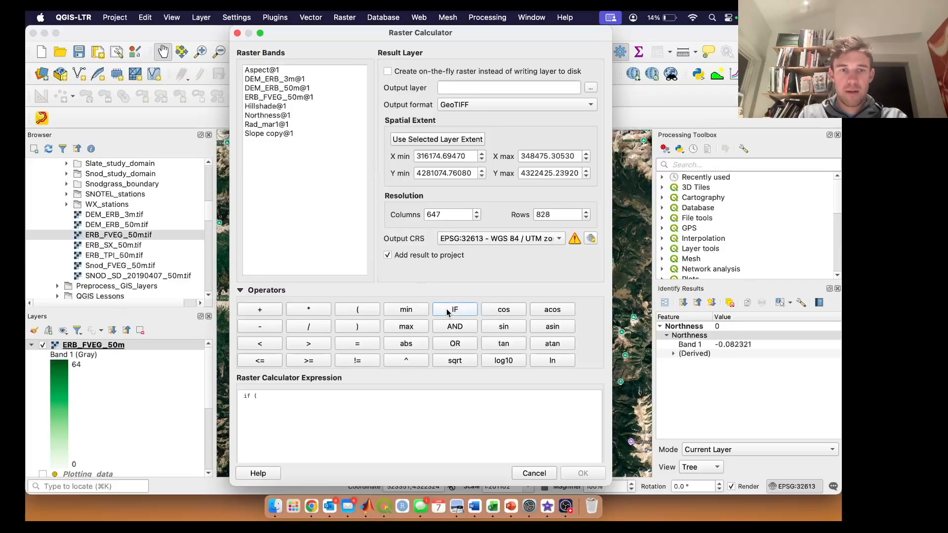
double_click(283, 98)
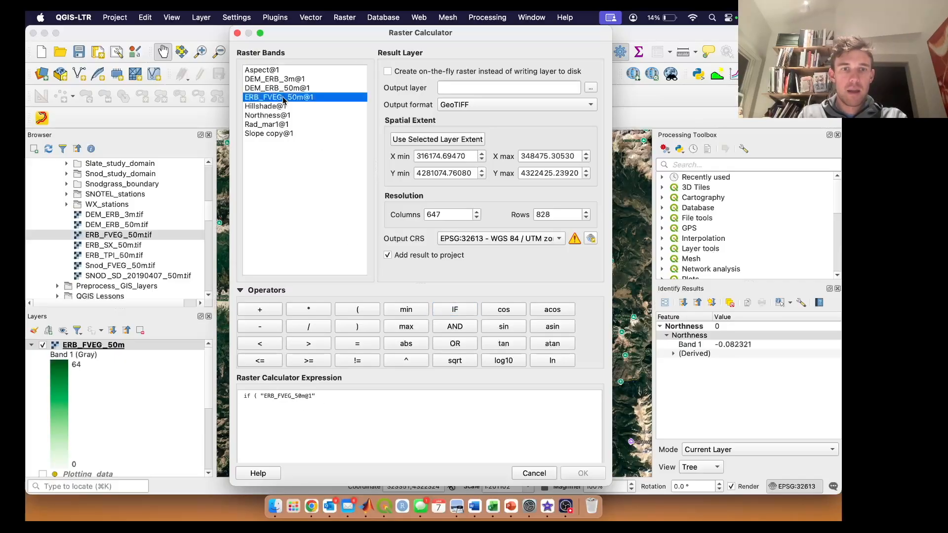
left_click(322, 399)
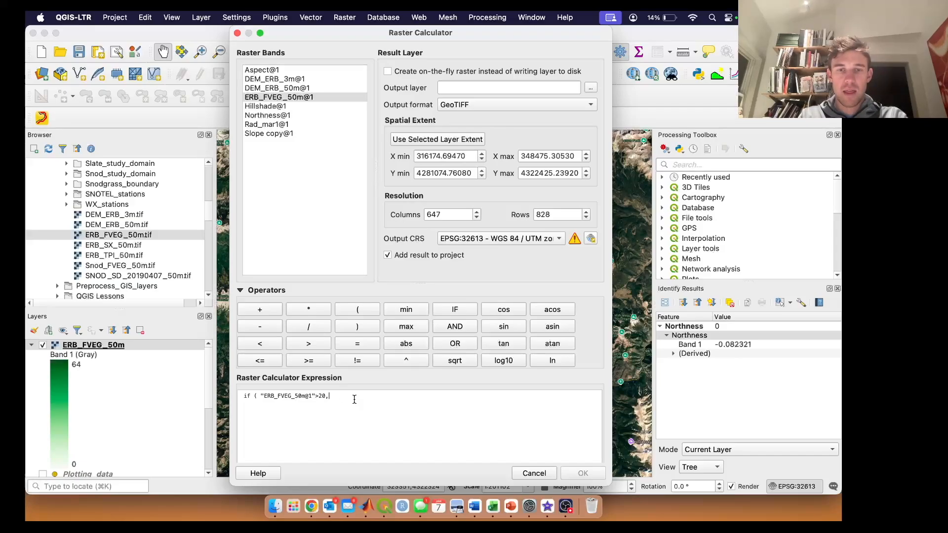
type("1,0")
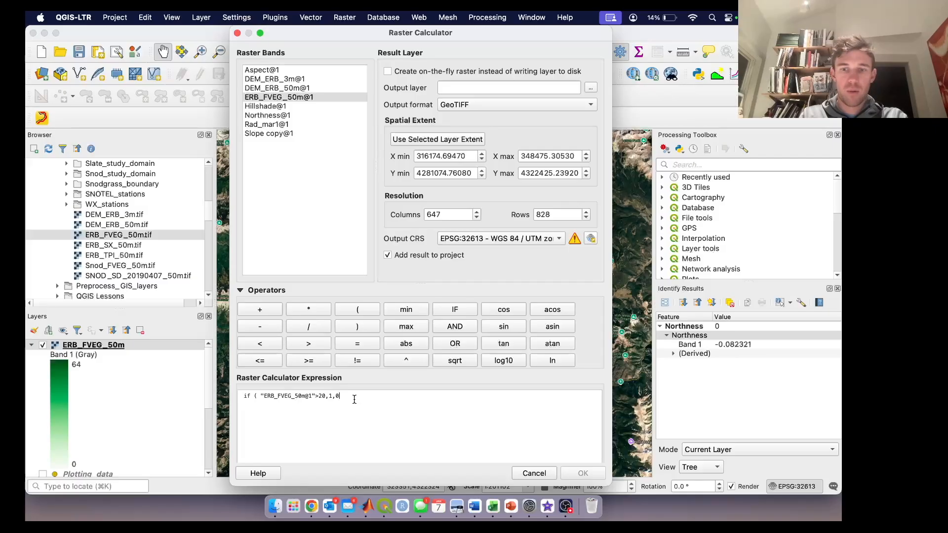
Step: Save the Raster Calculator output as FVEG_Binary_mask in the Demo_layers folder and run the calculation
left_click(590, 88)
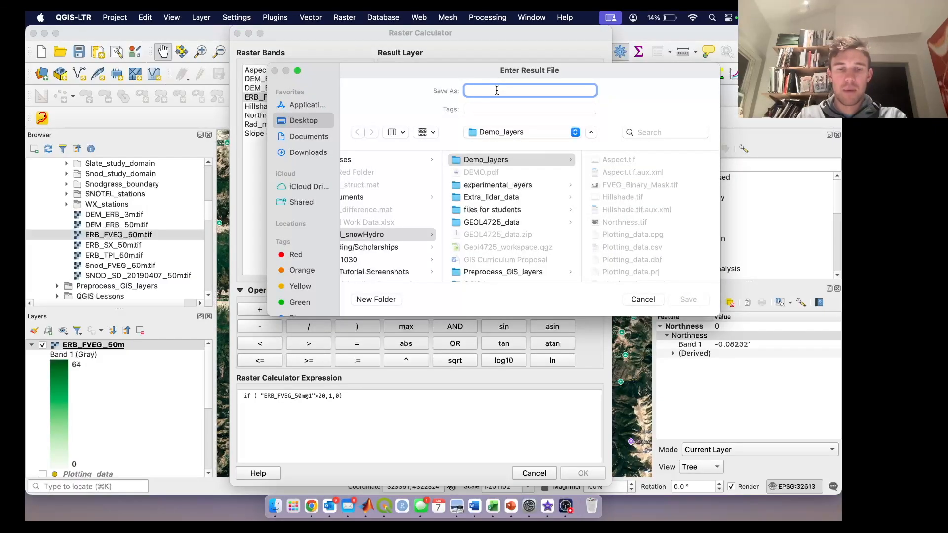
type("FVEG_Binary")
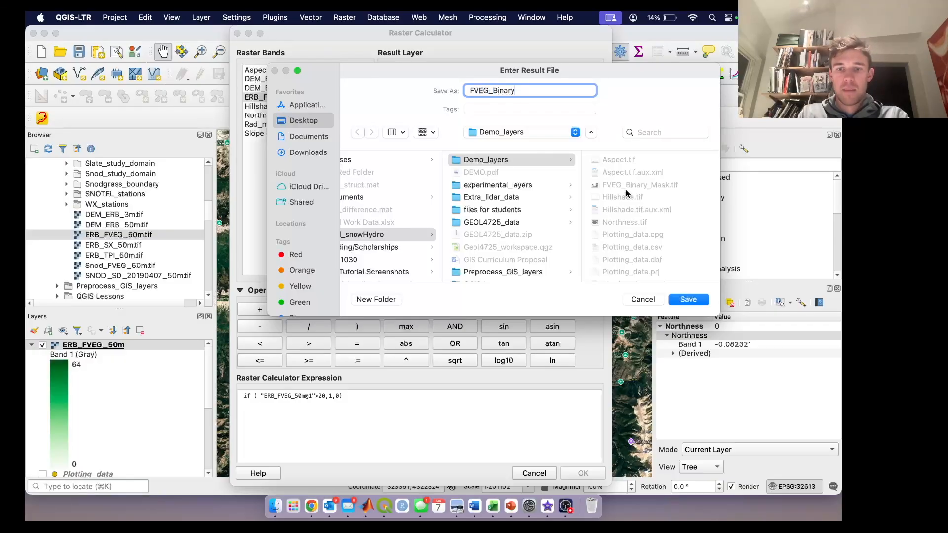
type("mask")
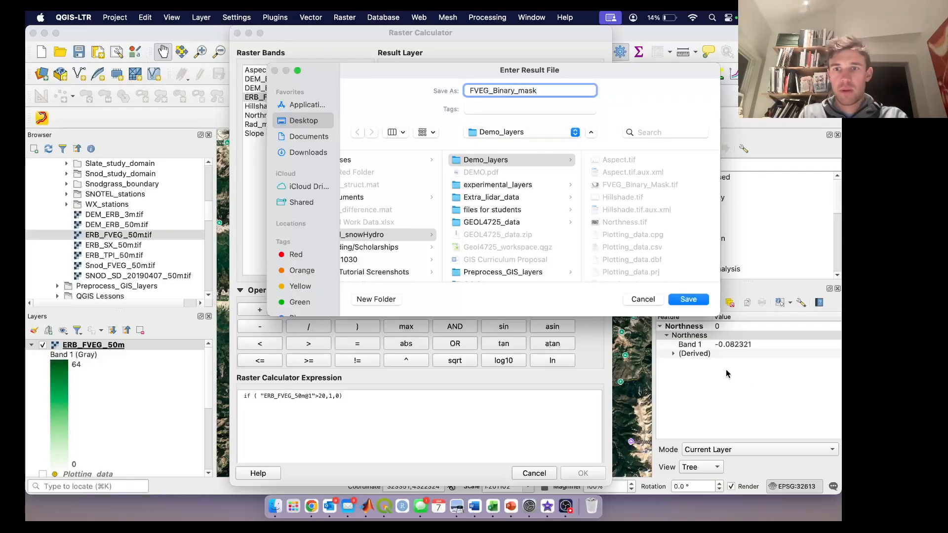
left_click(698, 301)
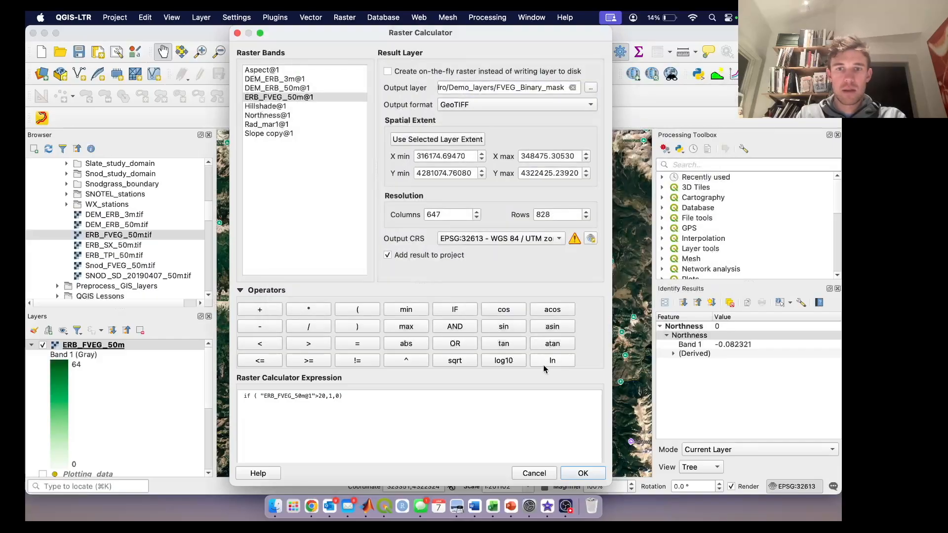
left_click(581, 473)
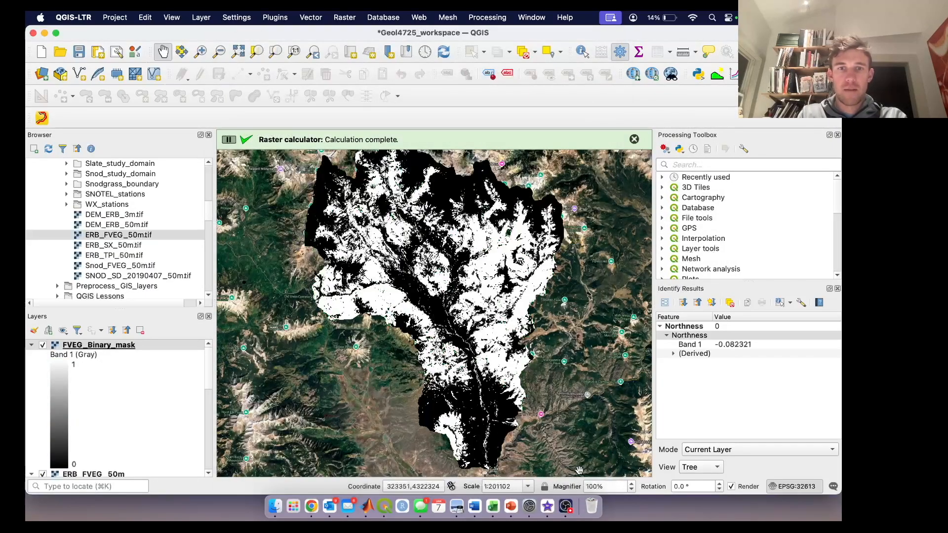
left_click(634, 139)
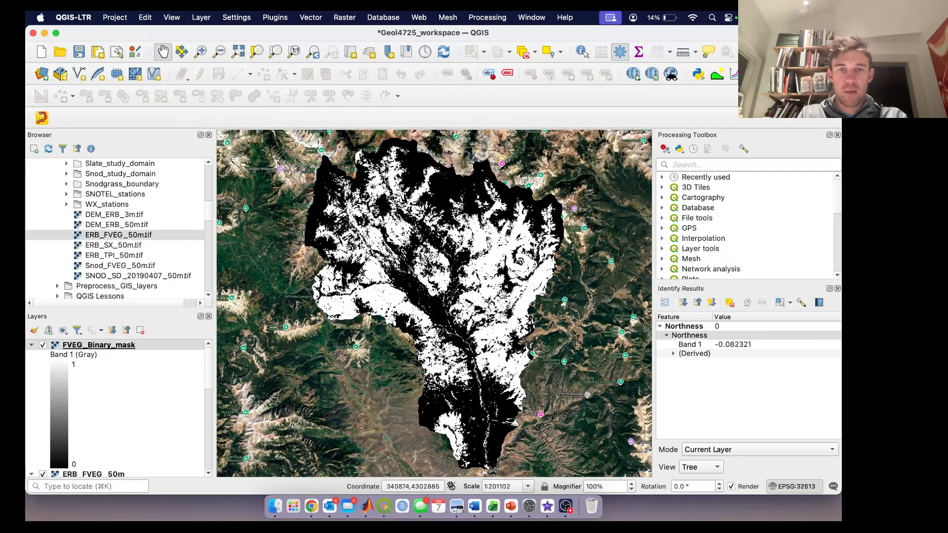
Step: Style FVEG_Binary_mask as singleband pseudocolor with discrete interpolation and a white-to-dark-green ramp, and collapse the ERB_FVEG_50m legend
scroll(450, 286, "up", 2)
left_click_drag(450, 286, 463, 302)
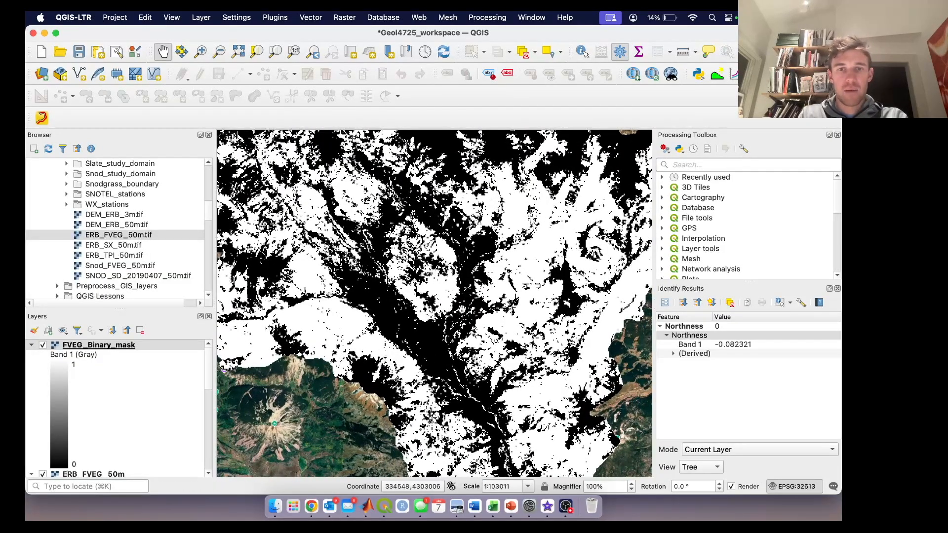
right_click(114, 350)
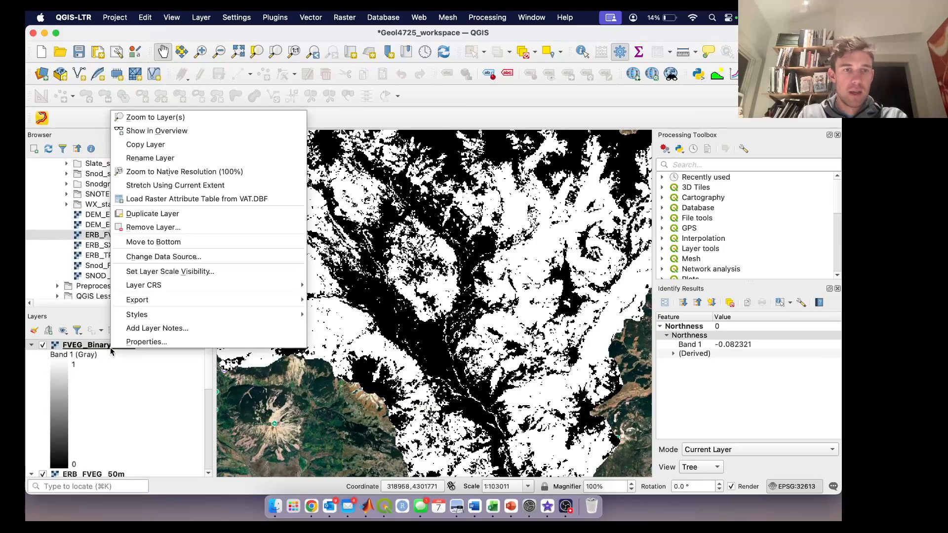
left_click(154, 346)
left_click(390, 86)
left_click(392, 96)
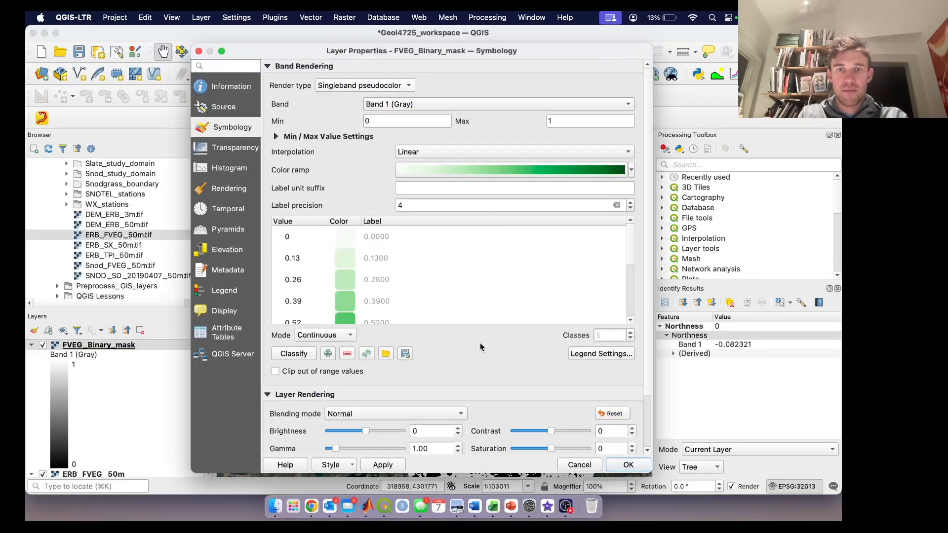
key("Return")
scroll(433, 284, "up", 3)
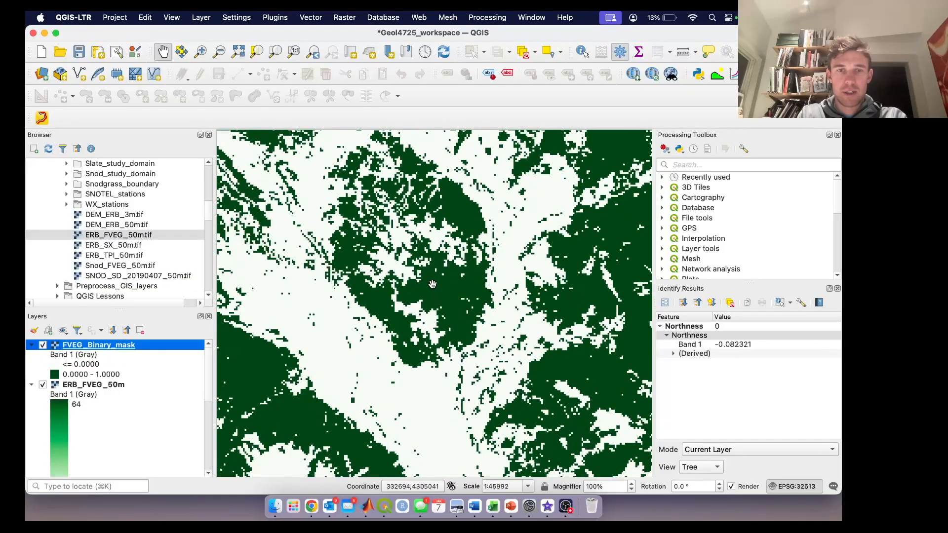
left_click(407, 259)
left_click_drag(407, 259, 505, 399)
left_click(32, 384)
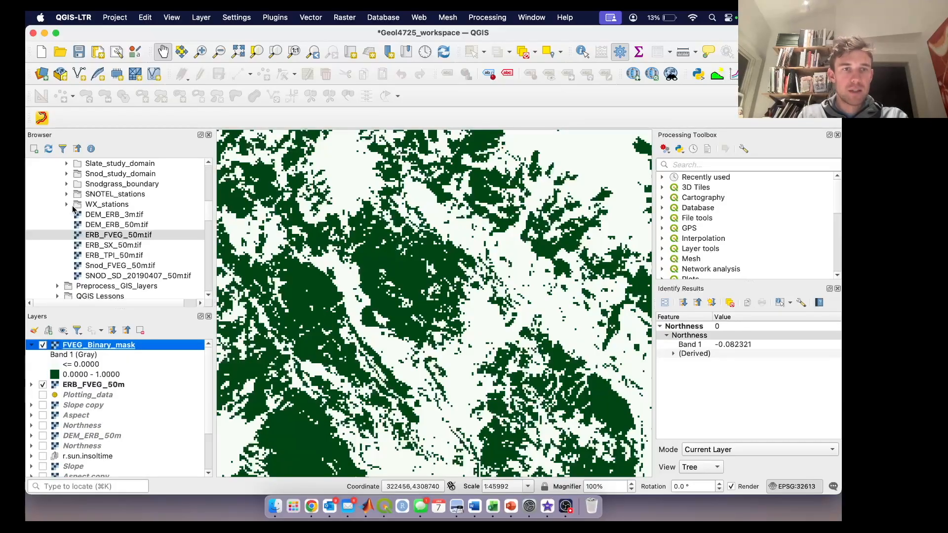
Step: Add WX_stations.shp from the WX_stations folder above all other layers and zoom to its extent
left_click(67, 204)
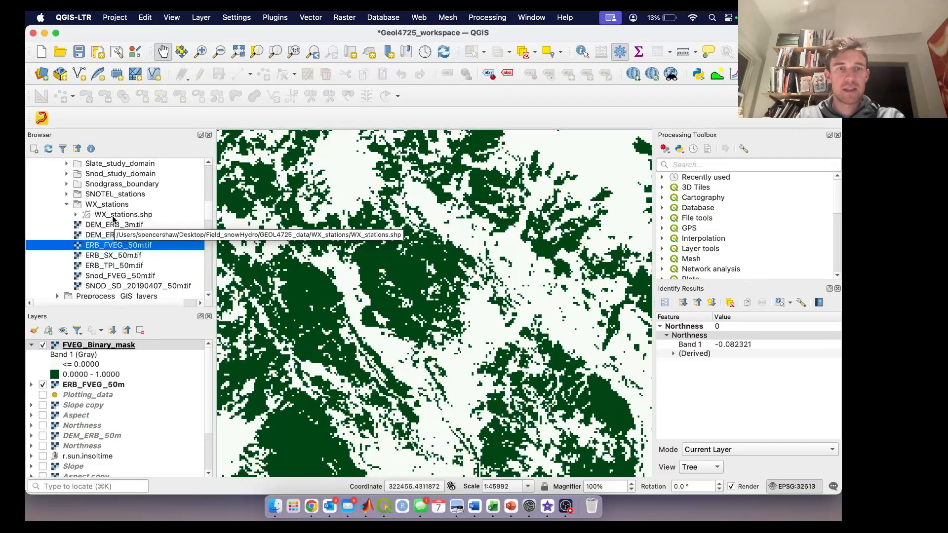
left_click_drag(114, 217, 118, 346)
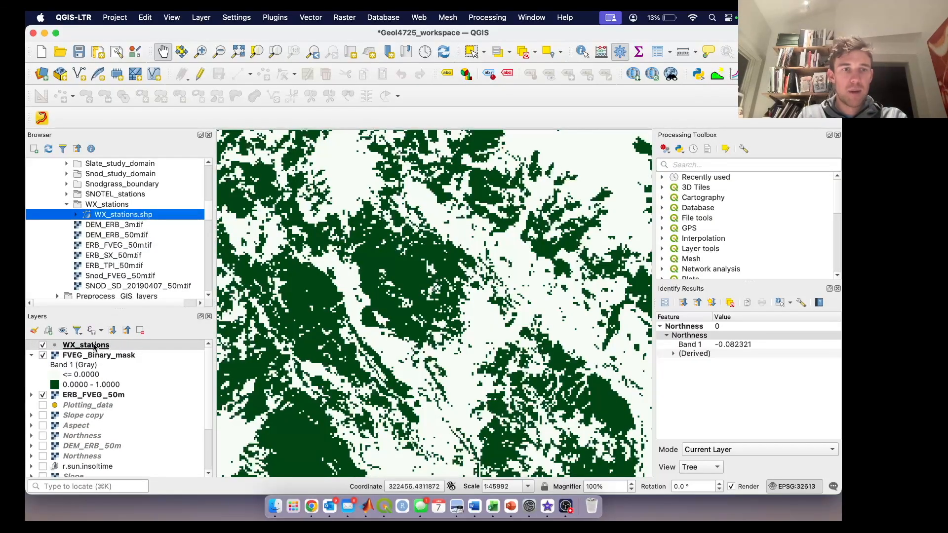
right_click(94, 347)
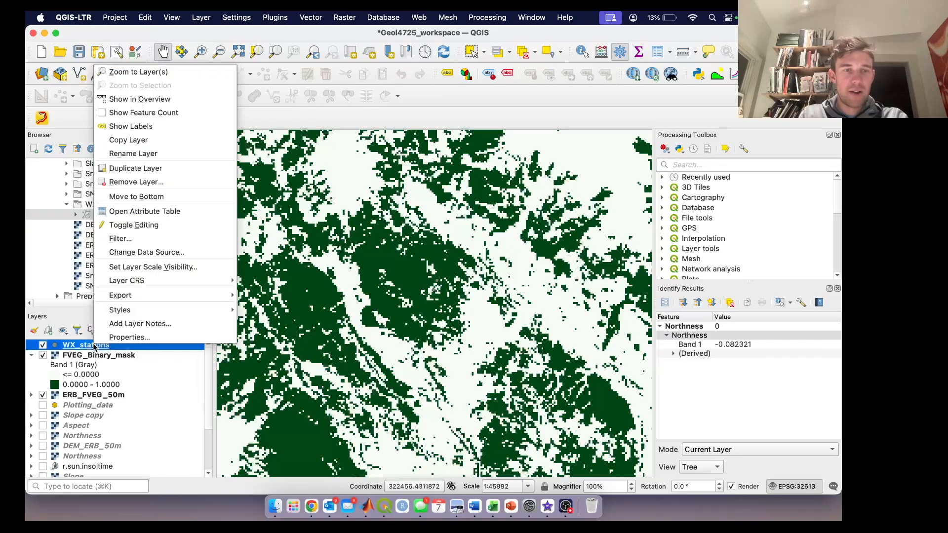
left_click(169, 73)
left_click_drag(338, 250, 396, 229)
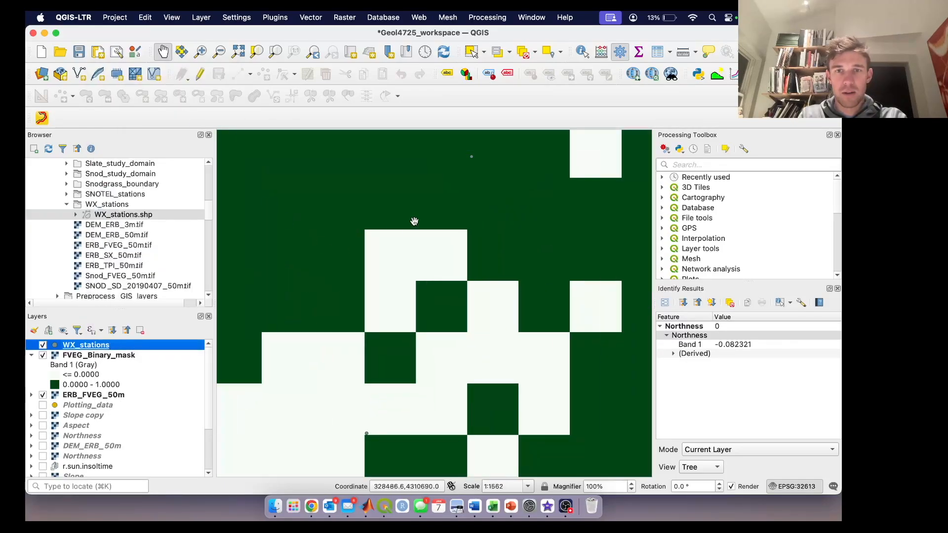
Step: Give the WX_stations points the diamond green marker at 10 mm size, and hide the FVEG_Binary_mask and ERB_FVEG_50m layers
right_click(111, 346)
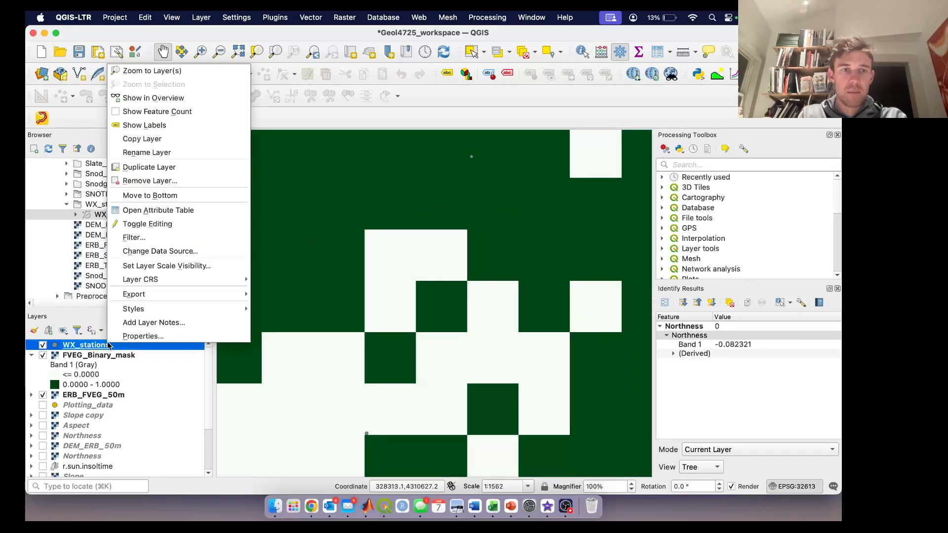
left_click(154, 337)
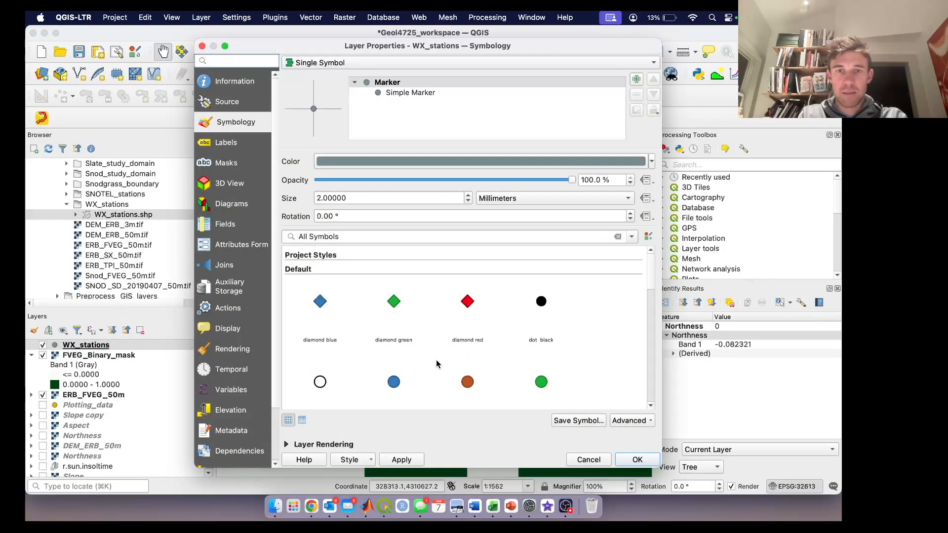
scroll(397, 313, "down", 1)
left_click(394, 296)
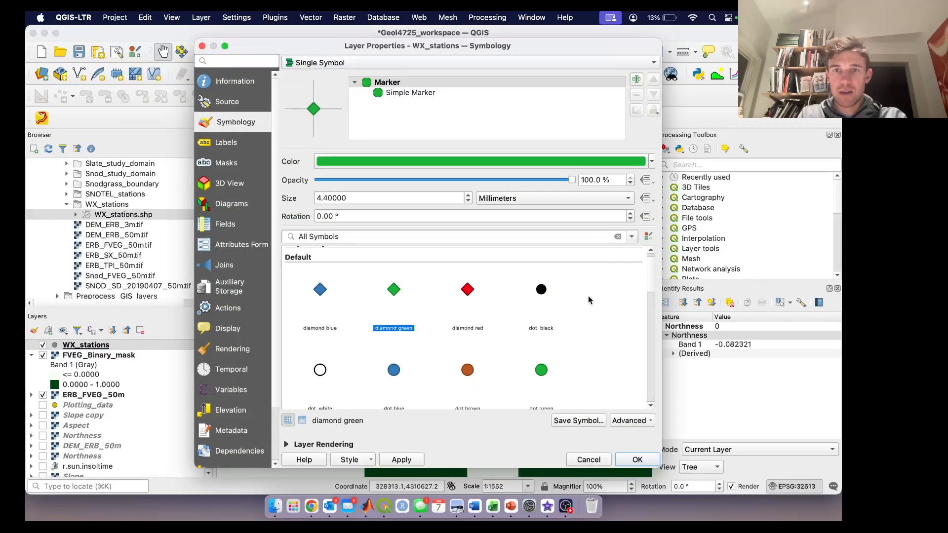
left_click_drag(401, 198, 284, 198)
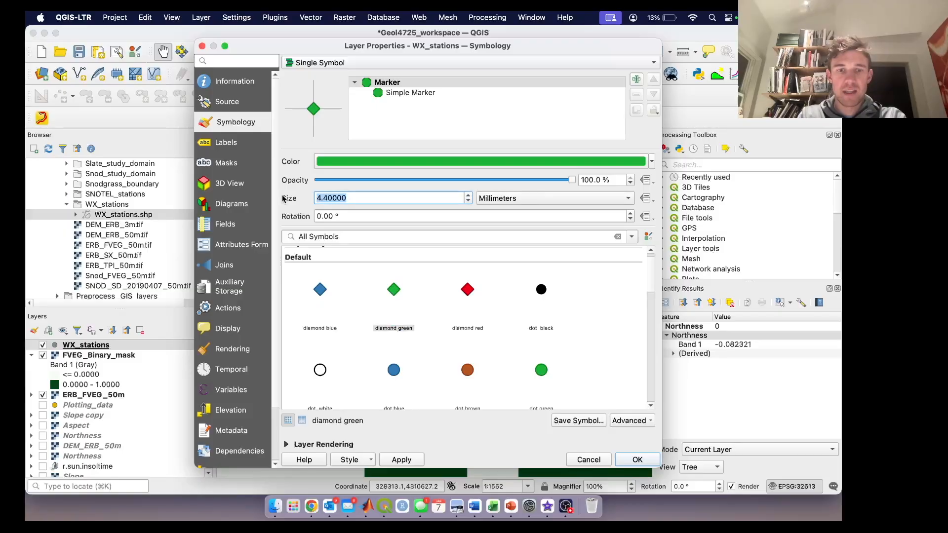
type("10")
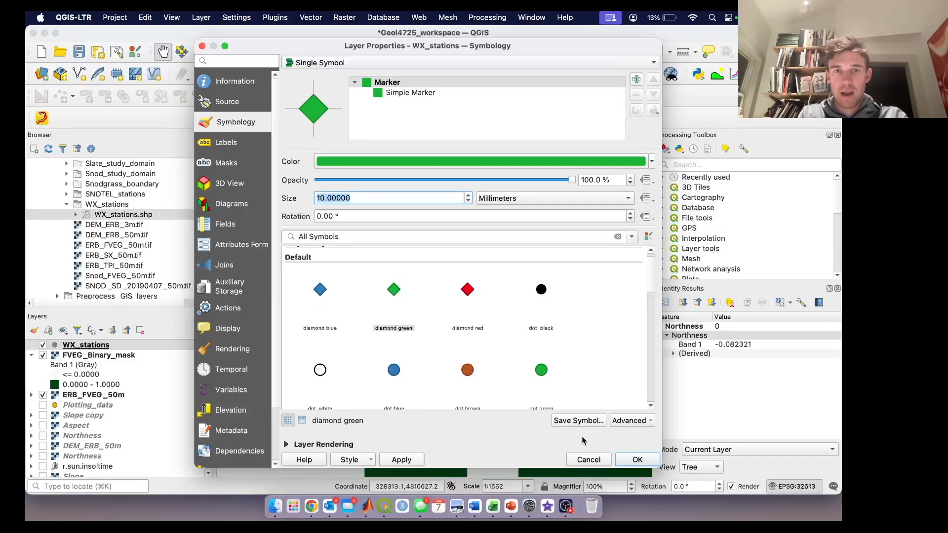
left_click(638, 459)
scroll(483, 354, "down", 3)
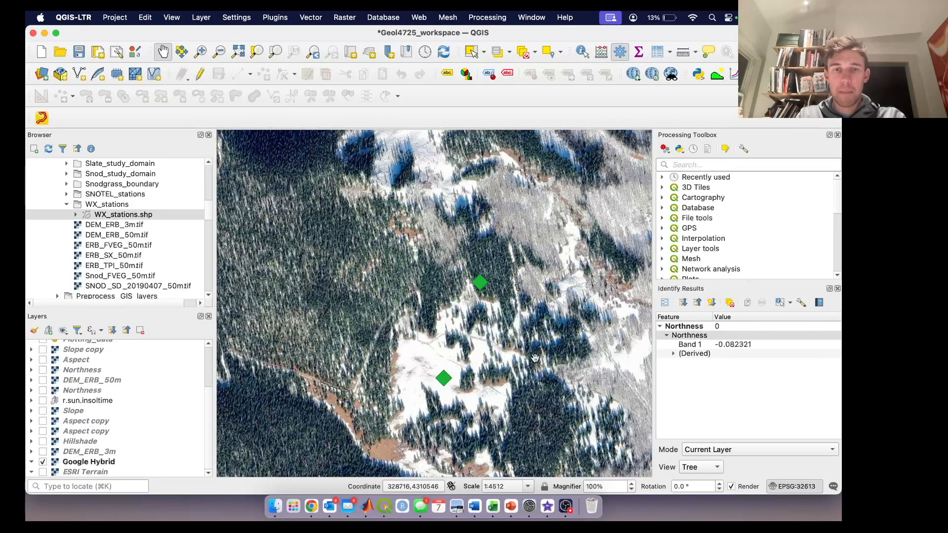
Step: Create a 10-meter Buffer around the WX_stations points as a temporary layer
left_click(716, 164)
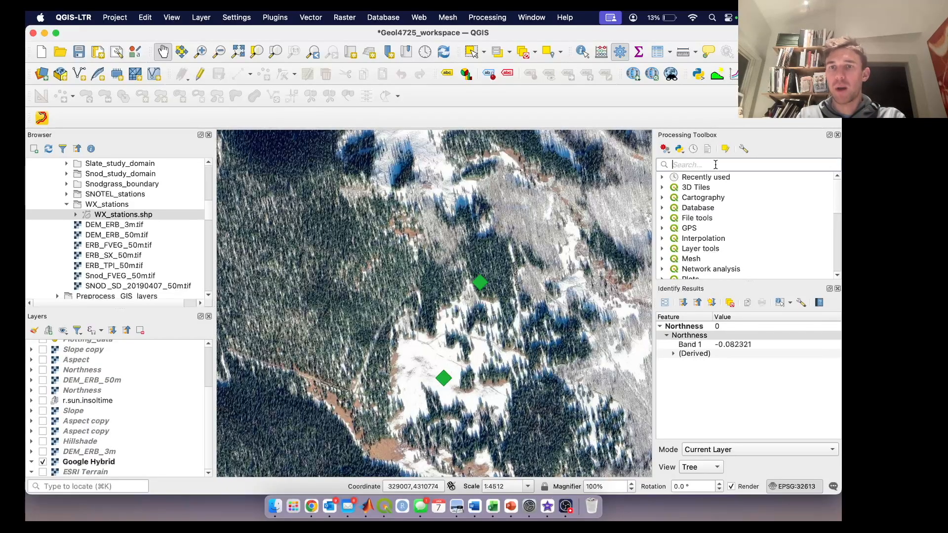
type("Buffer")
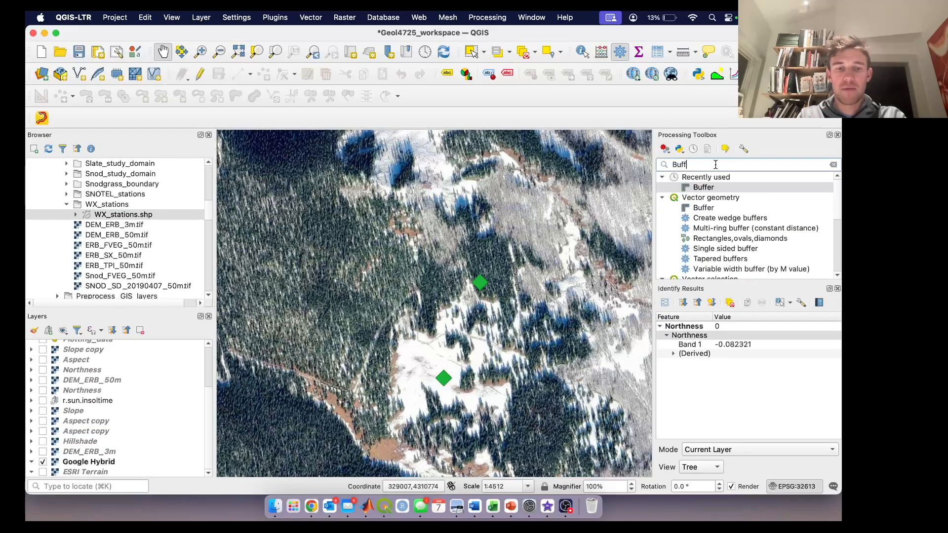
double_click(706, 209)
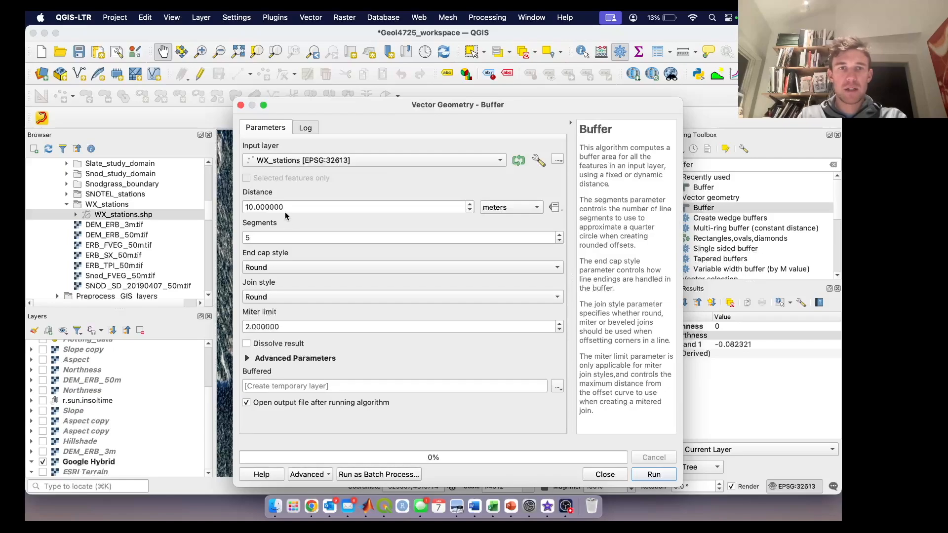
left_click_drag(289, 208, 228, 206)
type("10")
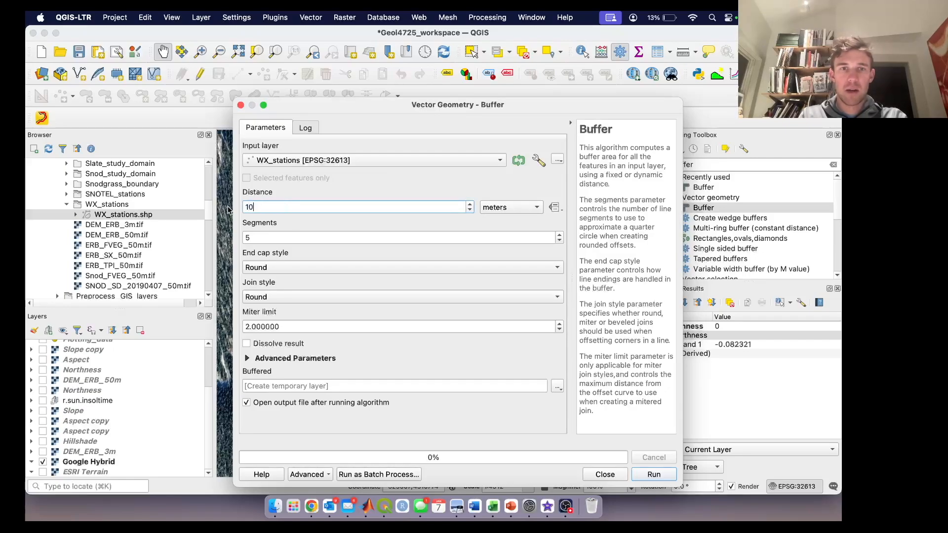
left_click(321, 218)
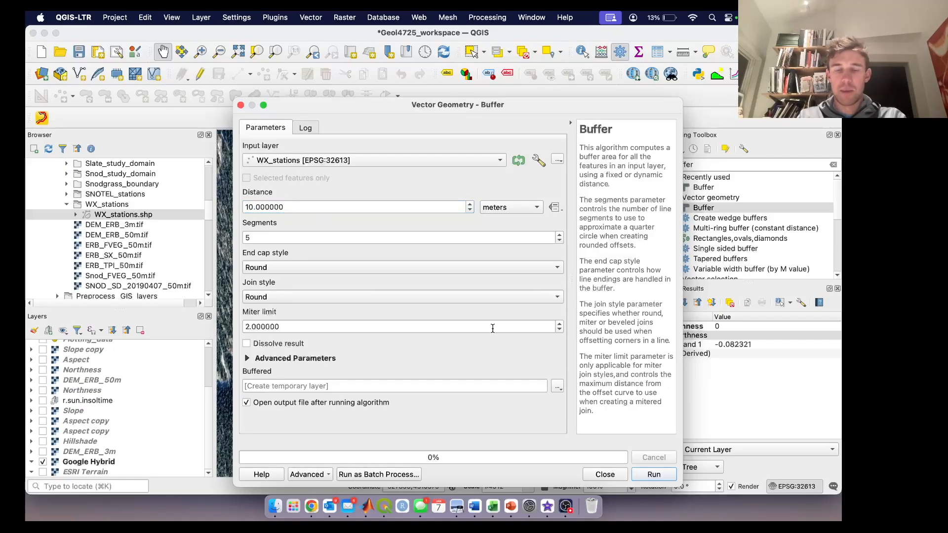
left_click(653, 475)
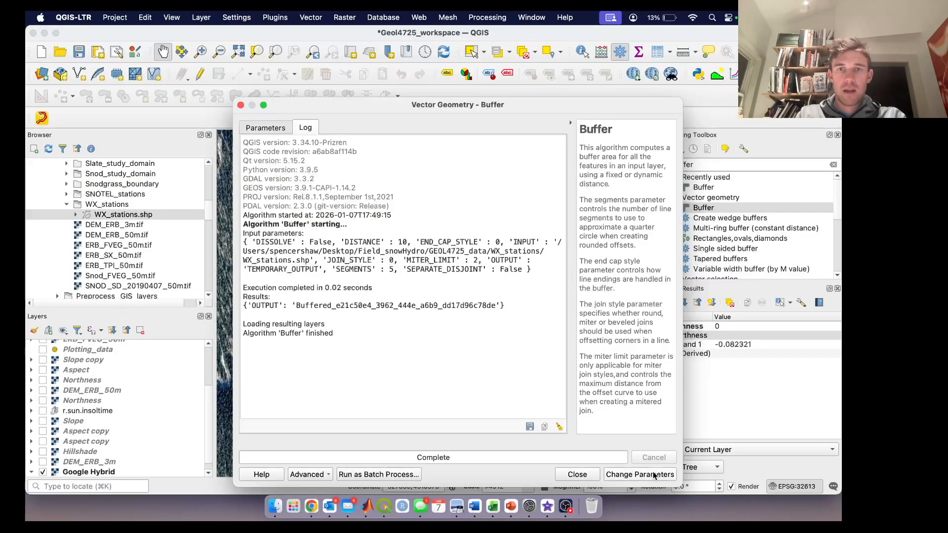
left_click(578, 474)
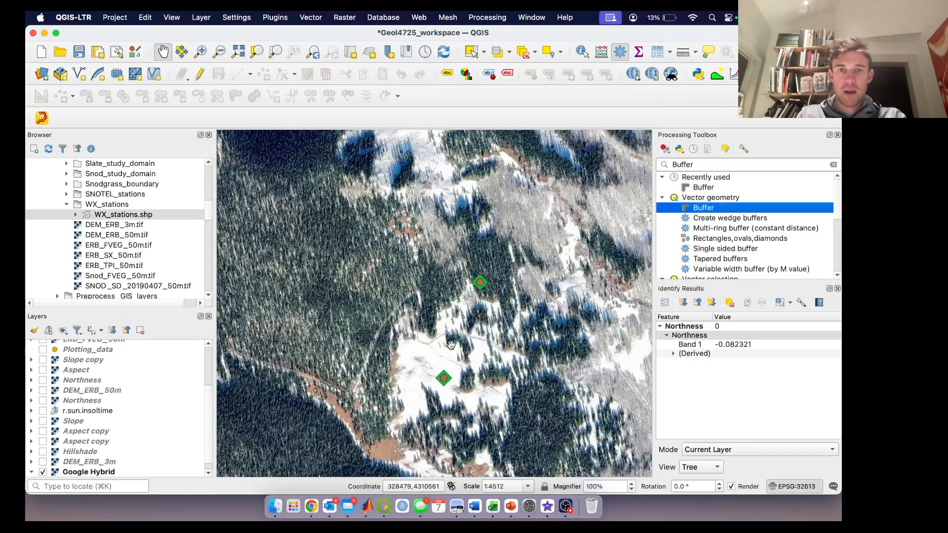
Step: Hide the WX_stations layer and style the Buffered polygons with the hashed black X fill
scroll(442, 378, "up", 3)
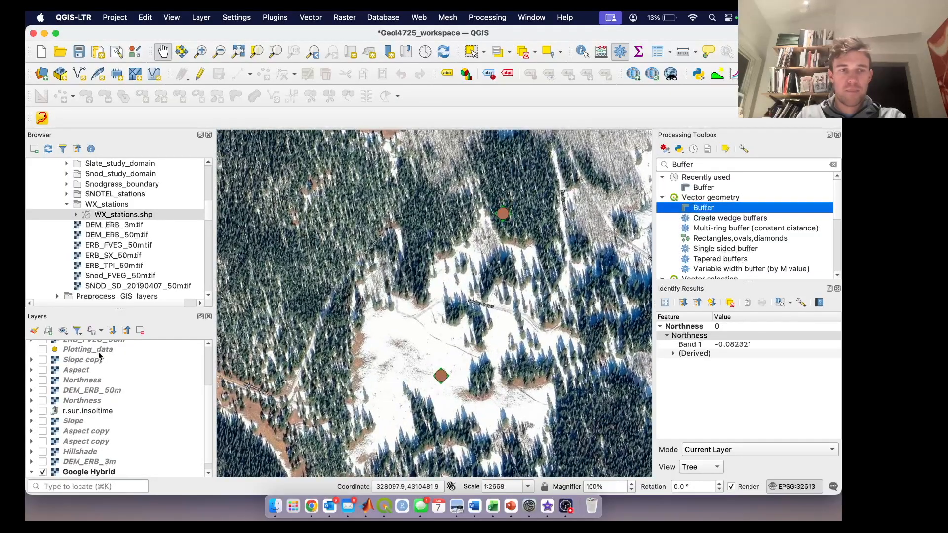
scroll(70, 377, "up", 5)
left_click(51, 356)
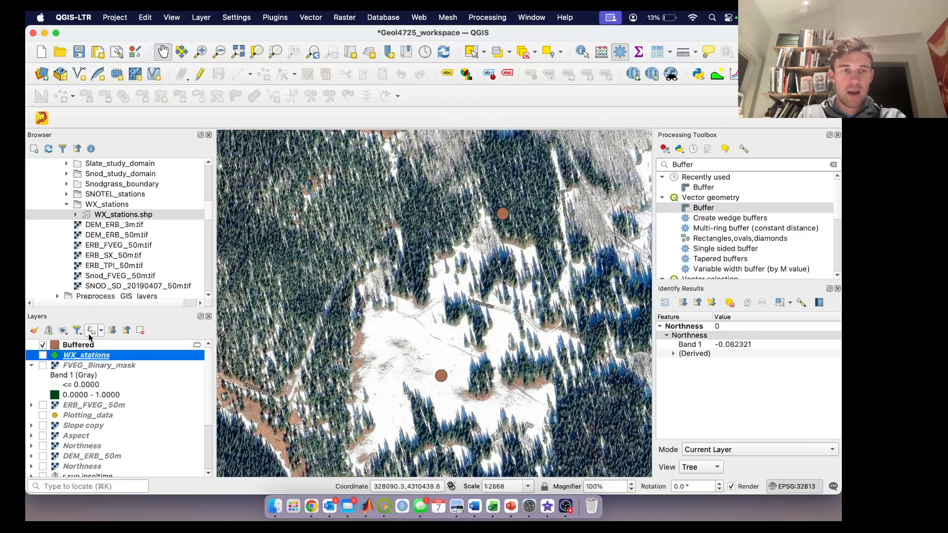
right_click(90, 347)
left_click(126, 340)
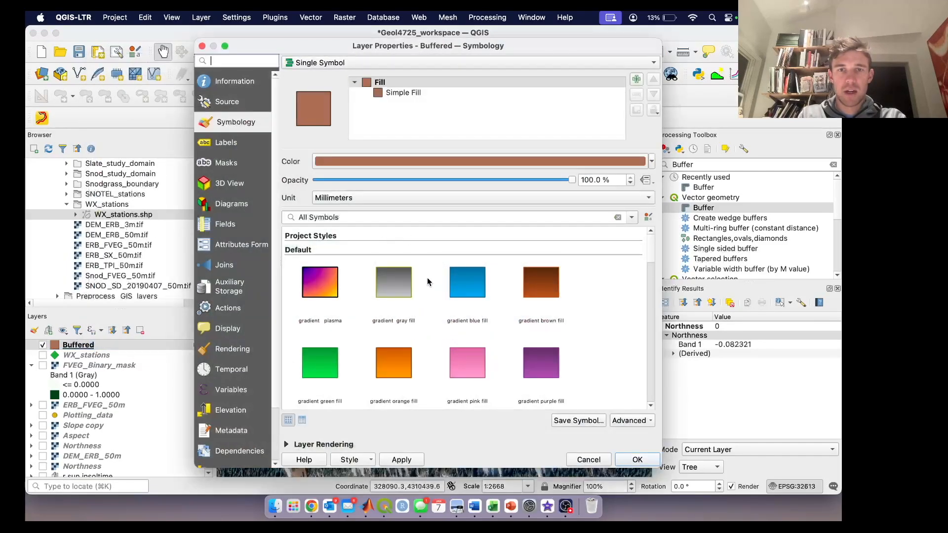
scroll(434, 309, "down", 3)
left_click(467, 300)
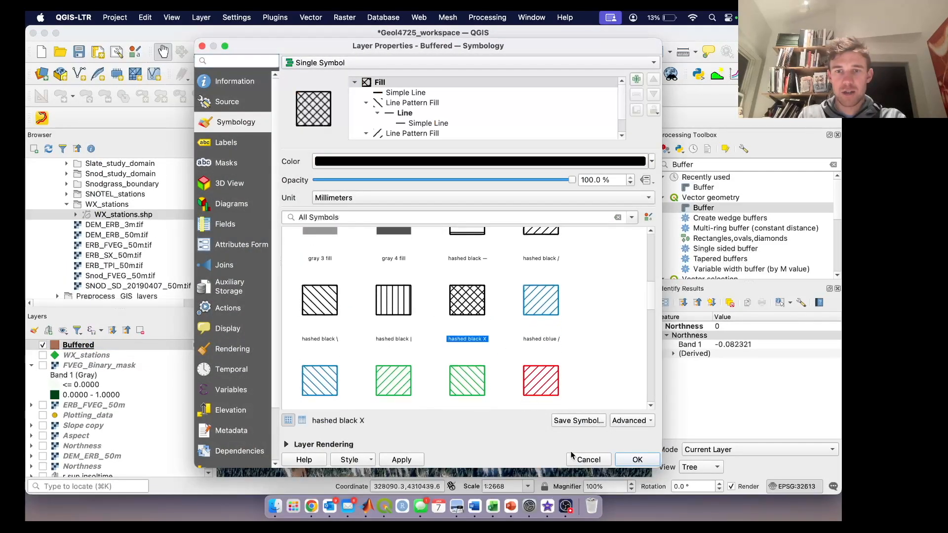
left_click(635, 460)
scroll(447, 378, "up", 4)
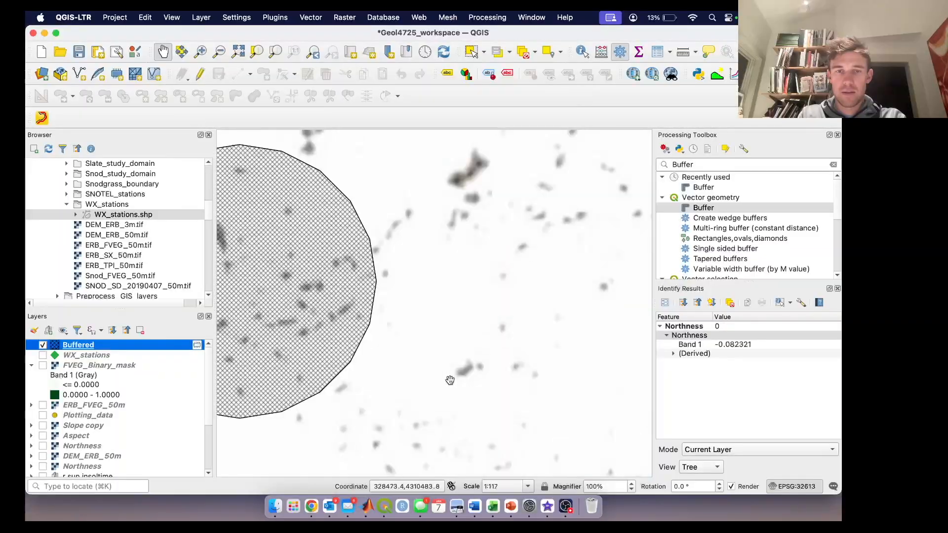
left_click_drag(449, 380, 587, 381)
scroll(470, 311, "down", 1)
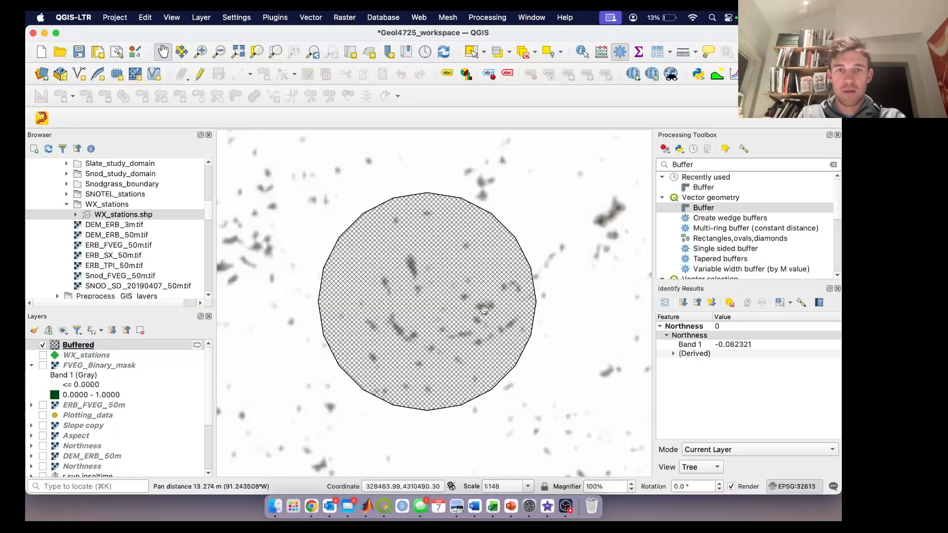
scroll(470, 311, "down", 3)
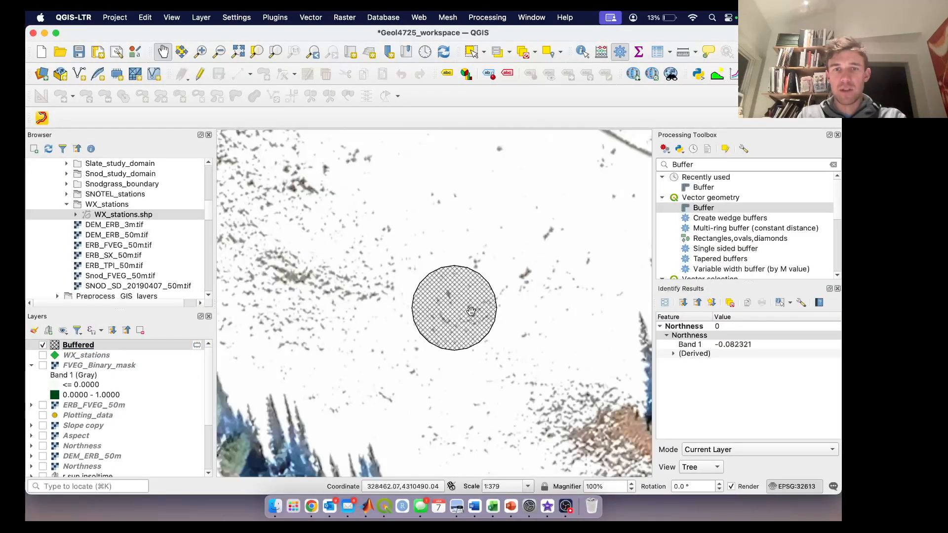
Step: Add Snod_study_domain.shp from the Snod_study_domain folder to the project above the Buffered layer
scroll(470, 311, "down", 4)
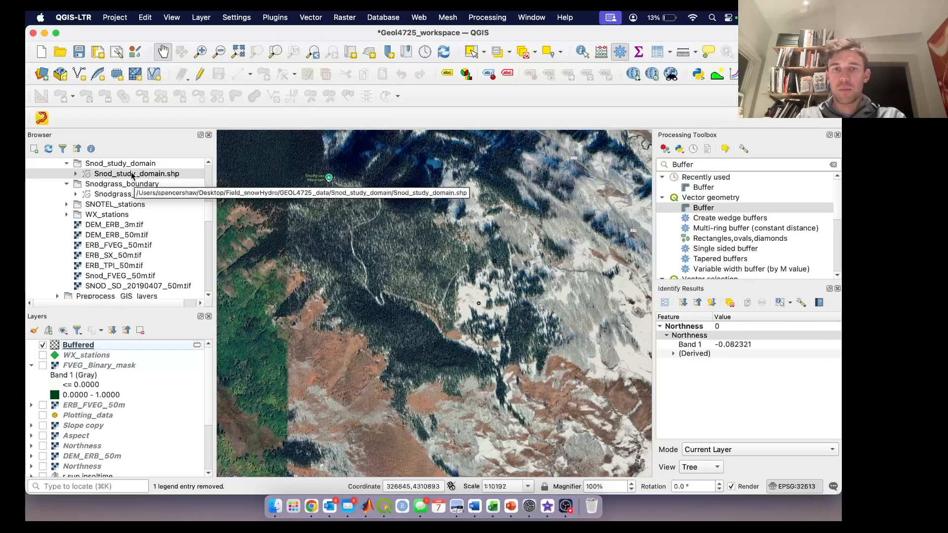
left_click_drag(132, 176, 108, 341)
left_click_drag(393, 328, 304, 337)
scroll(303, 337, "down", 2)
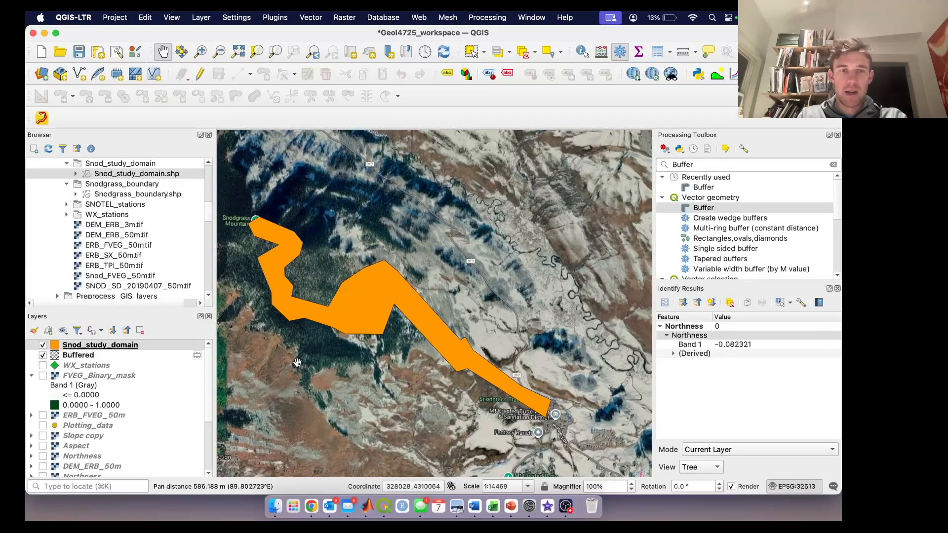
Step: Style the Snod_study_domain polygon as a red outline without fill
right_click(113, 349)
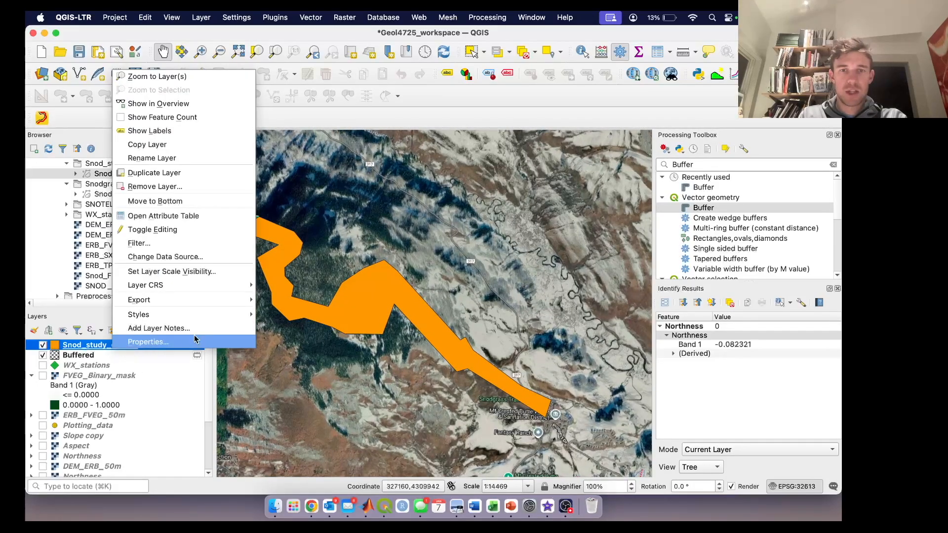
left_click(148, 341)
left_click(467, 341)
left_click(637, 460)
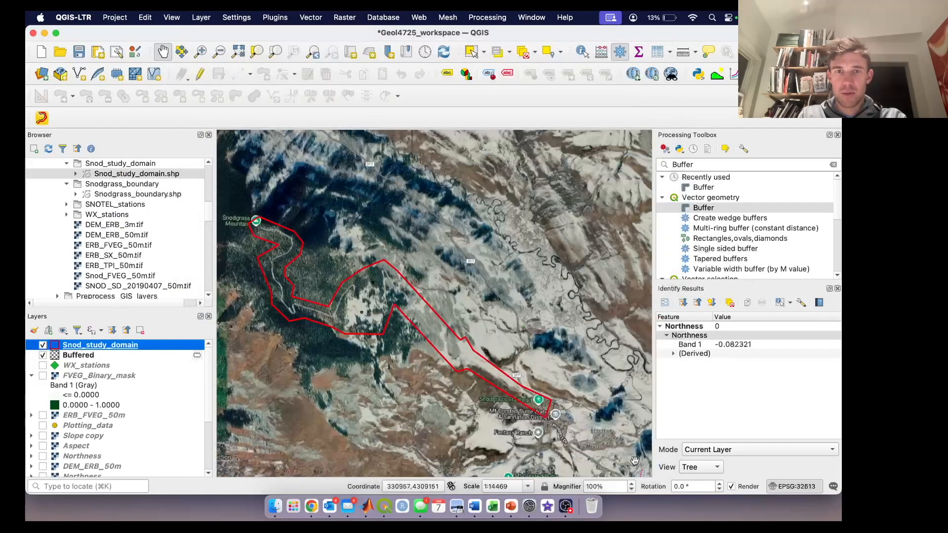
mouse_move(438, 362)
left_mouse_down()
mouse_move(451, 365)
mouse_move(410, 358)
left_mouse_up()
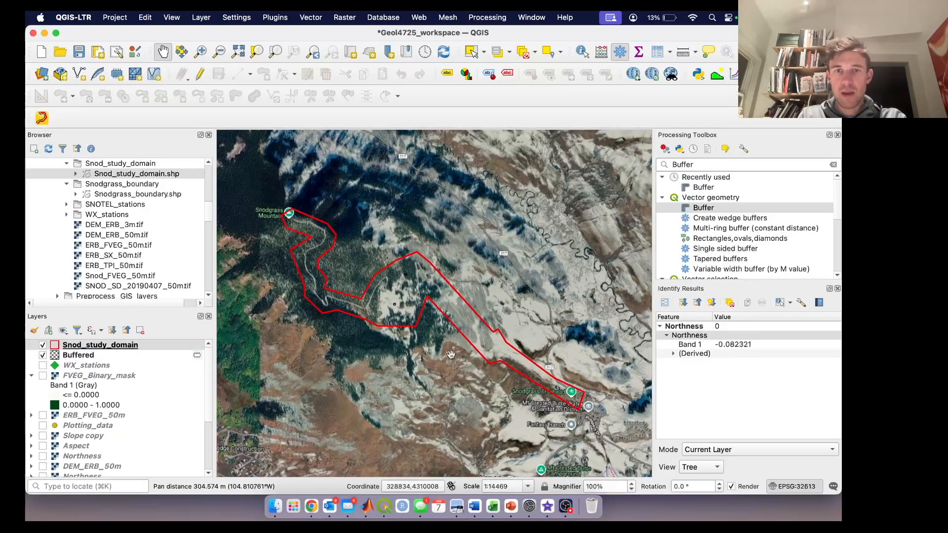